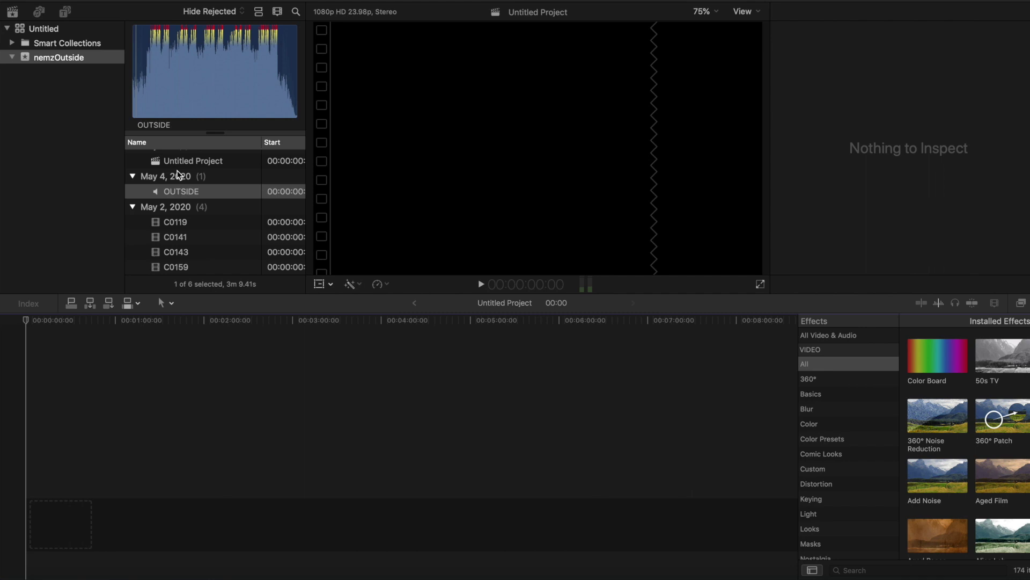
- Select camera clips C0119 through C0159 together with the OUTSIDE audio in the browser
scroll(249, 460, down, 3)
scroll(202, 262, down, 1)
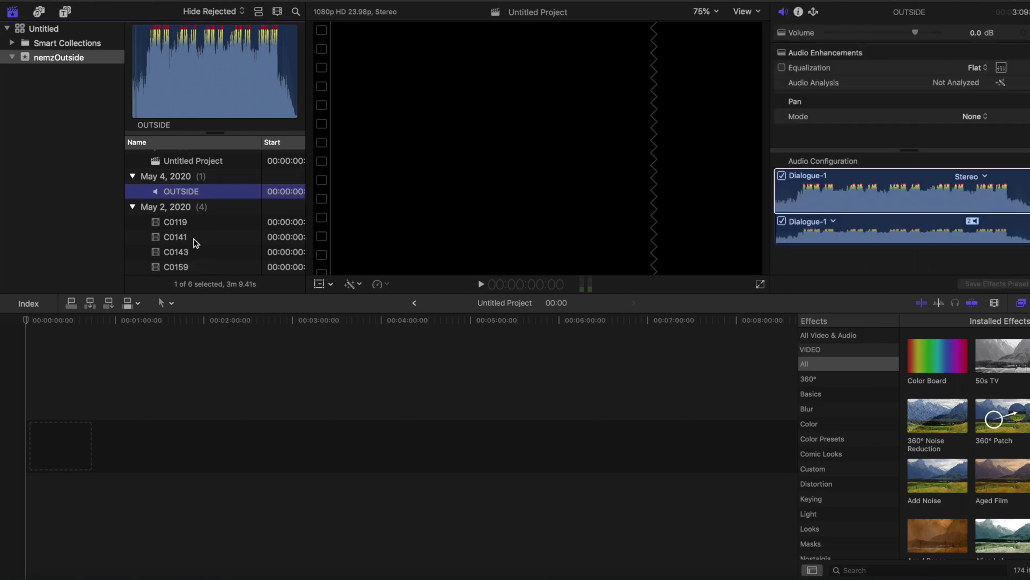
click(195, 223)
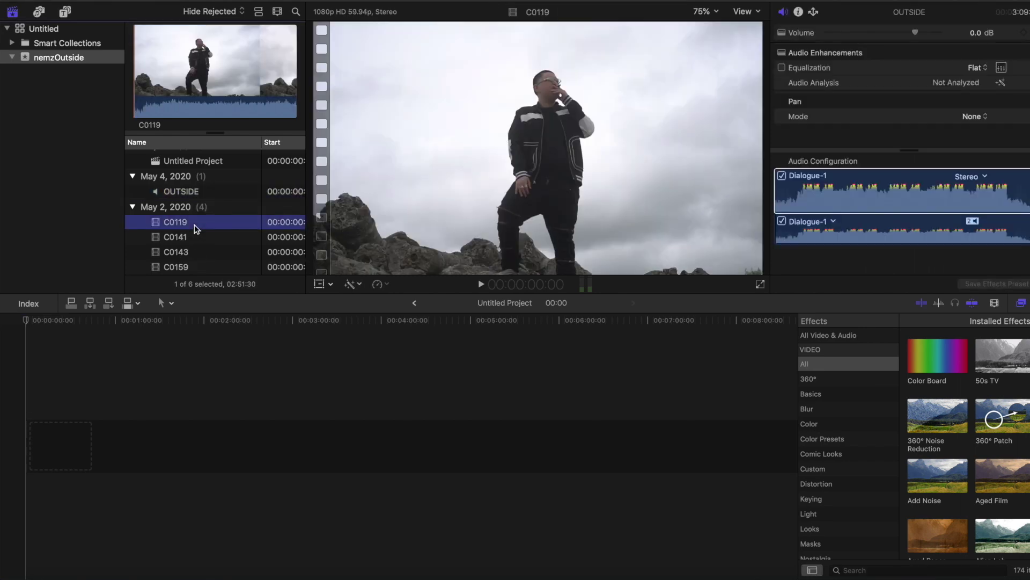
shift+click(203, 267)
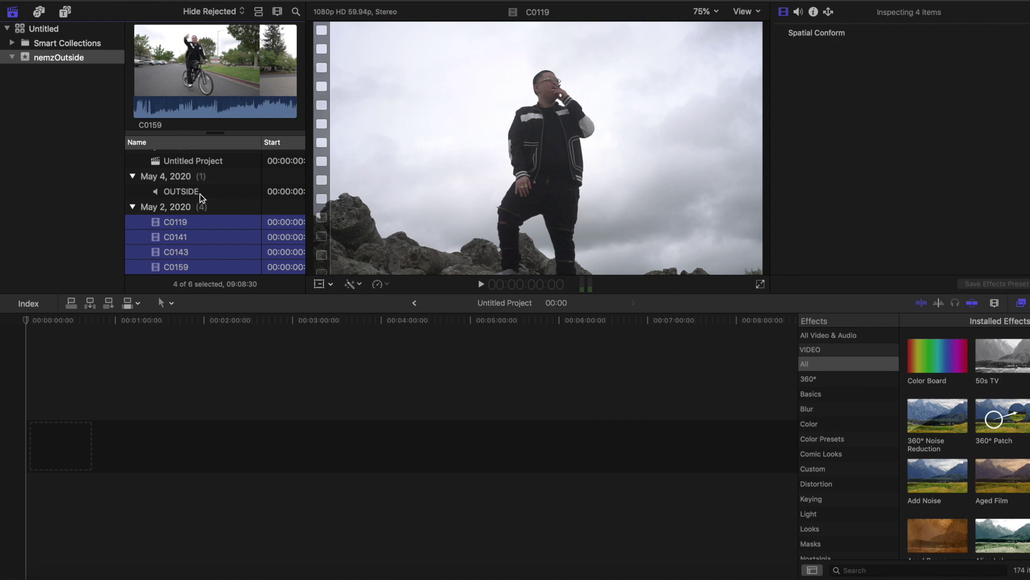
super+click(183, 192)
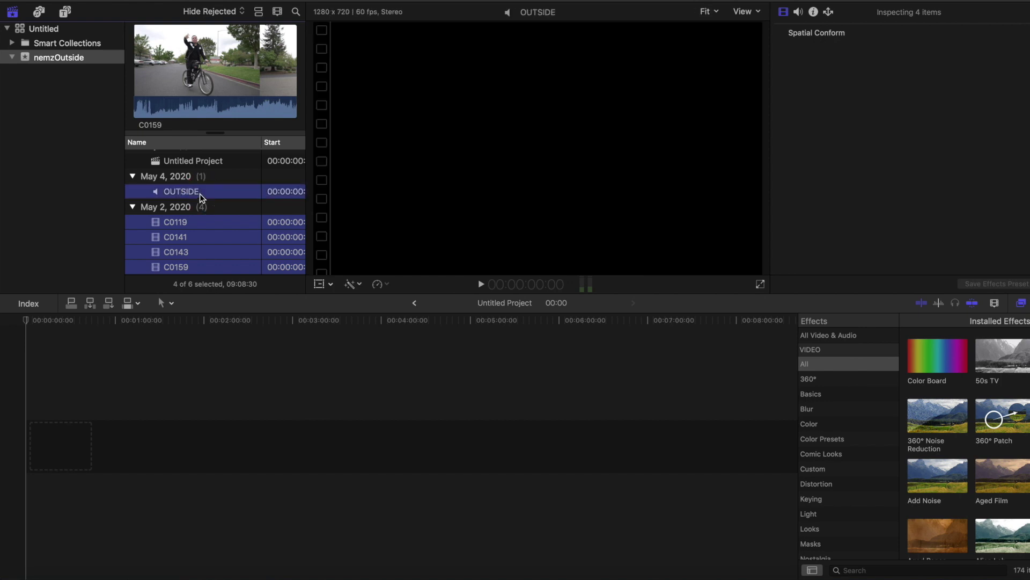
- Choose Synchronize Clips from the selection's context menu to bring up its settings
right_click(207, 232)
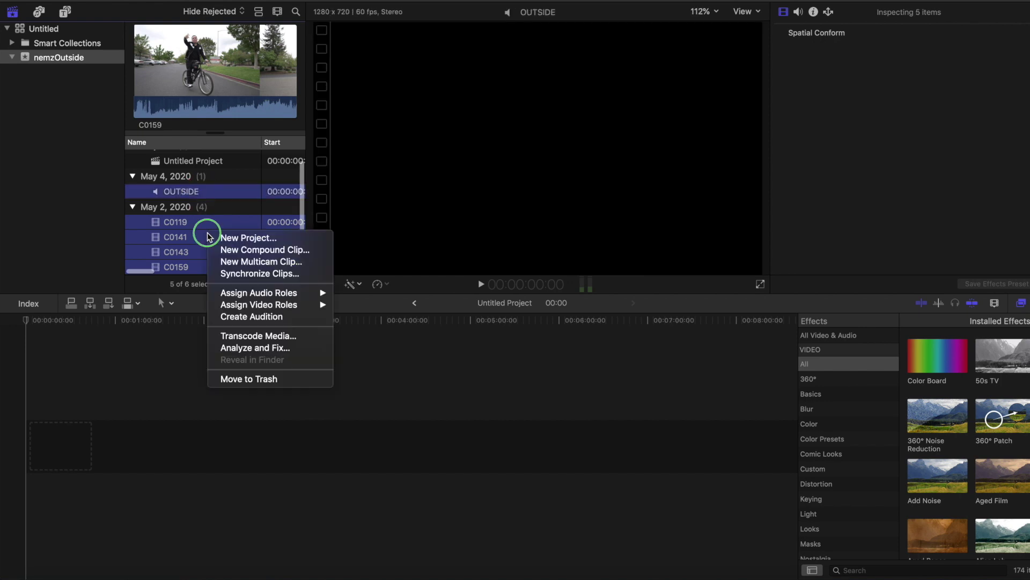
click(243, 271)
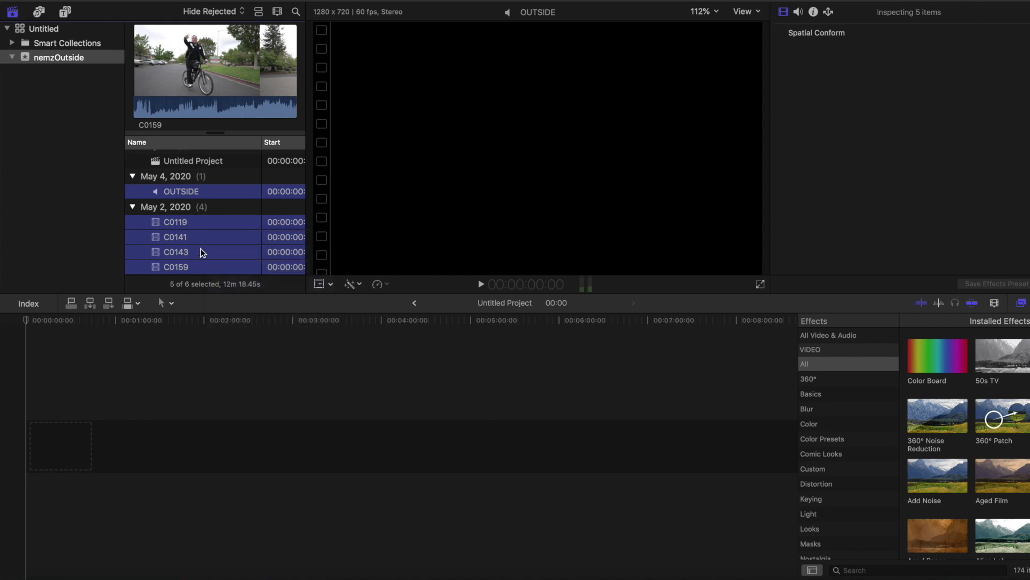
right_click(202, 251)
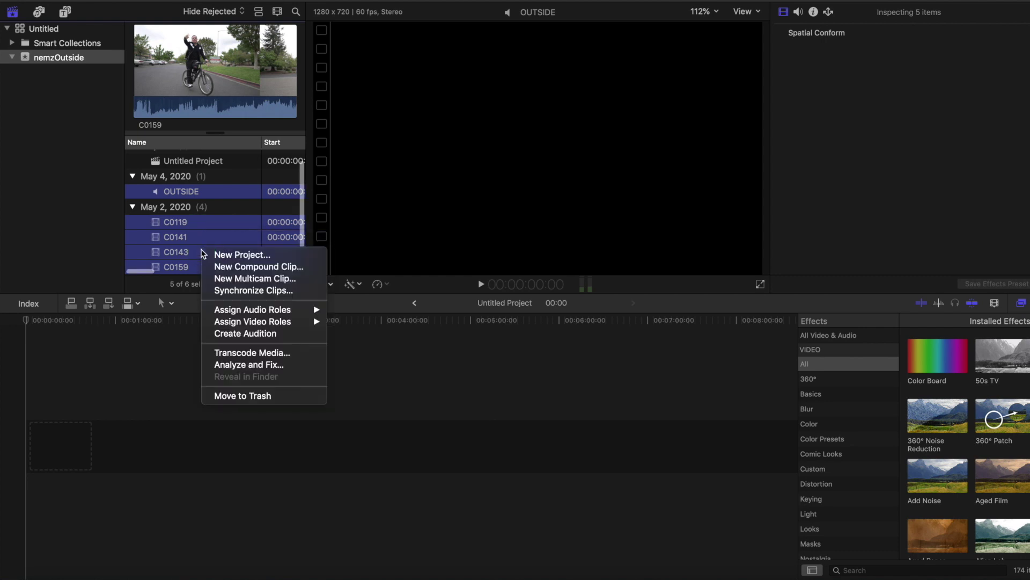
click(232, 291)
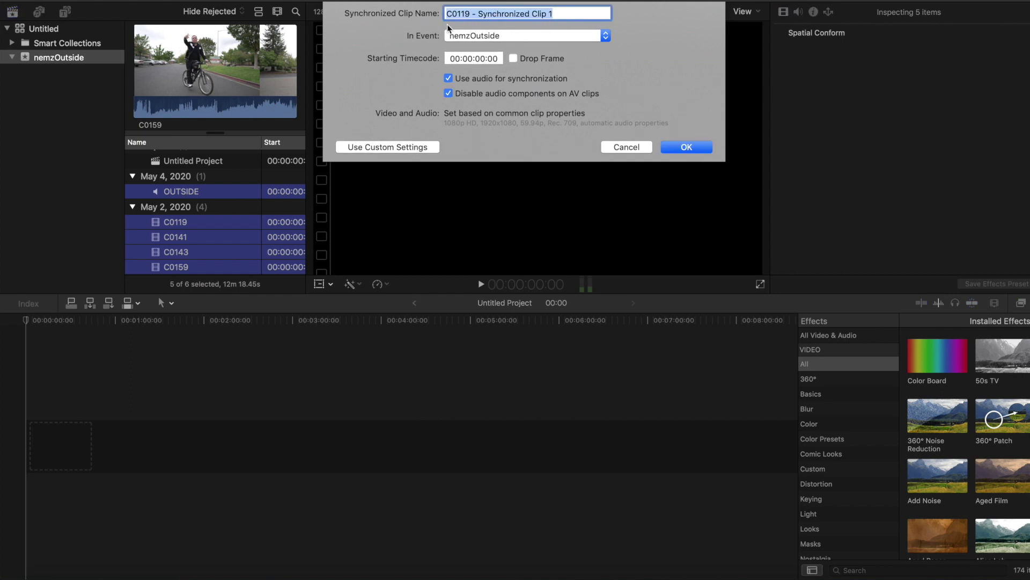
- Confirm the sync settings and open C0119 - Synchronized Clip 1 in the timeline
click(690, 146)
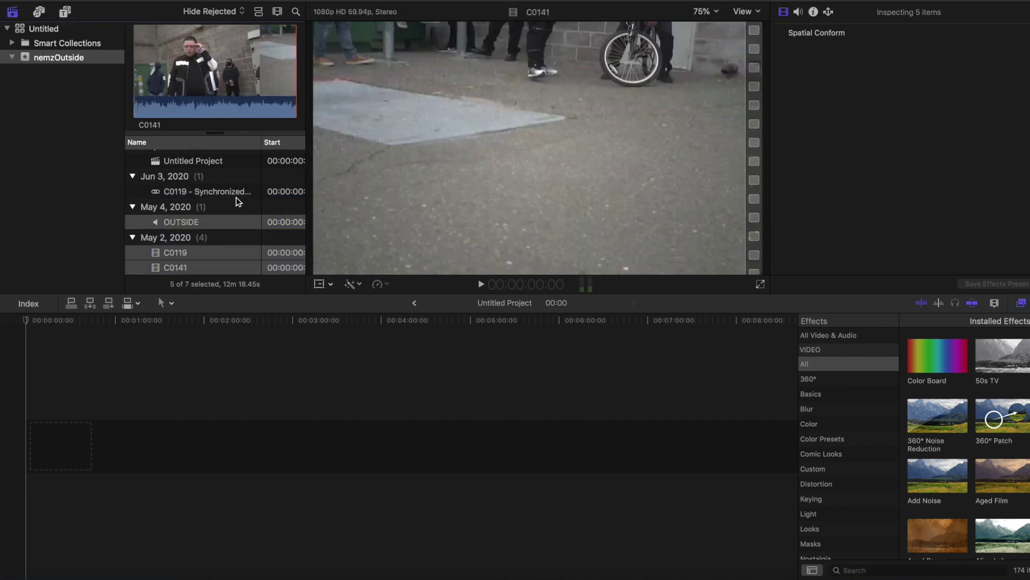
click(231, 192)
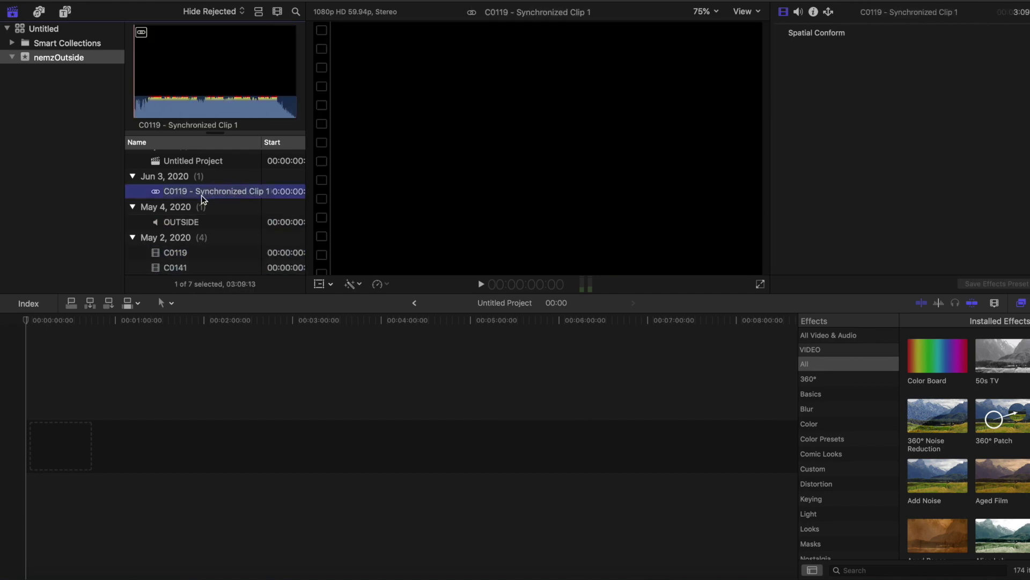
scroll(204, 229, down, 3)
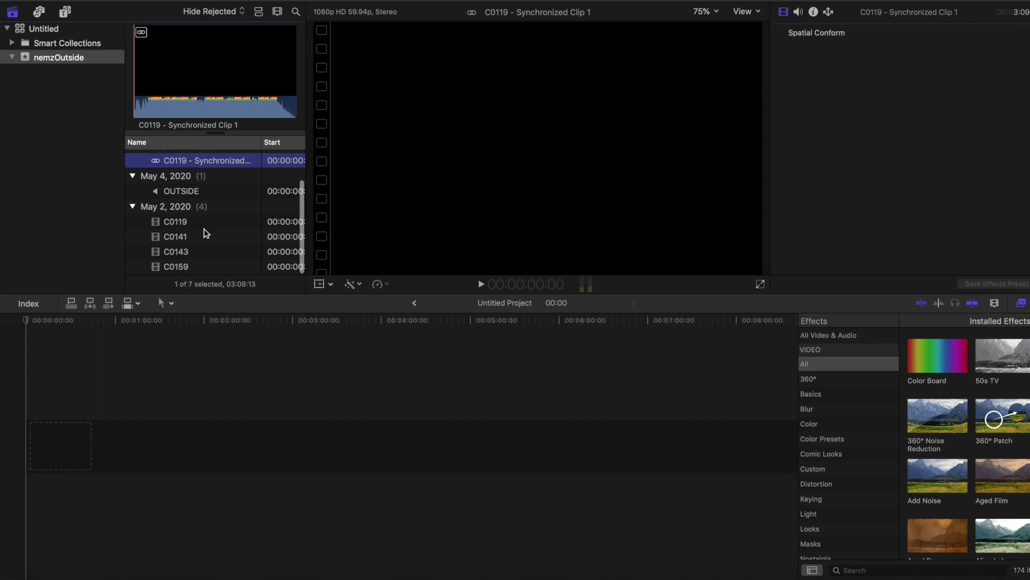
scroll(181, 188, up, 3)
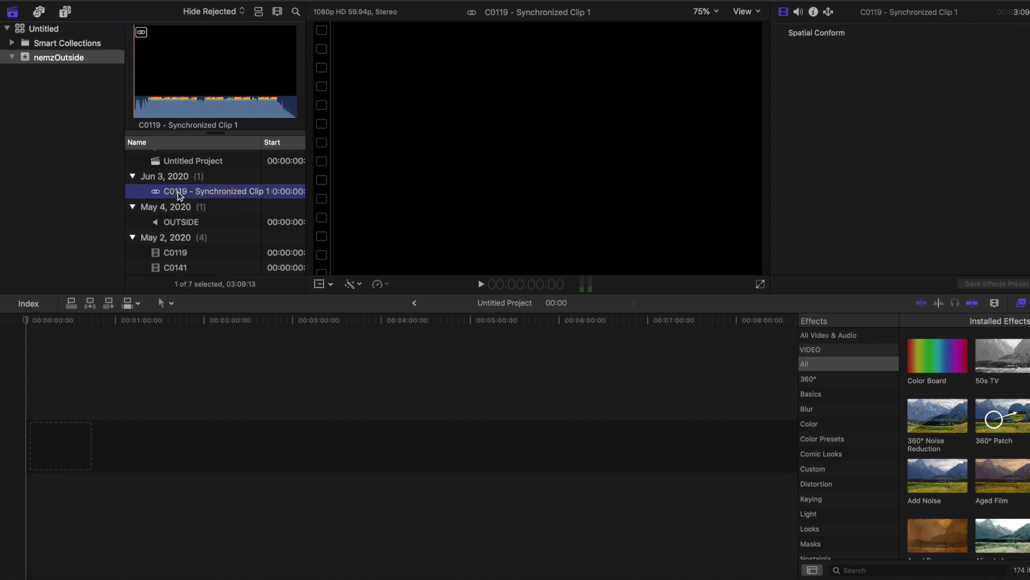
double_click(171, 192)
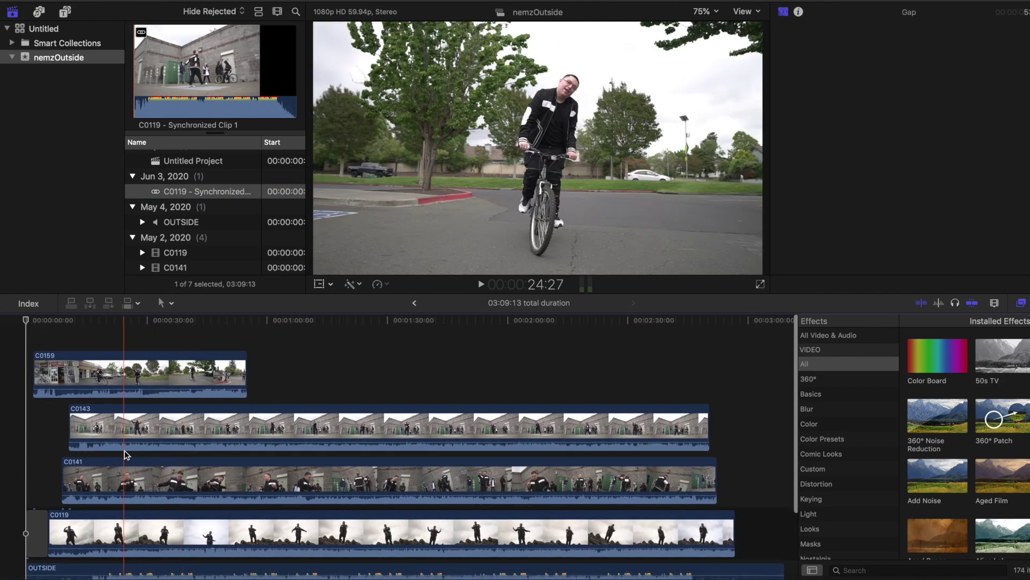
- Select every angle clip and the OUTSIDE audio in the synchronized clip and copy them
scroll(50, 449, down, 1)
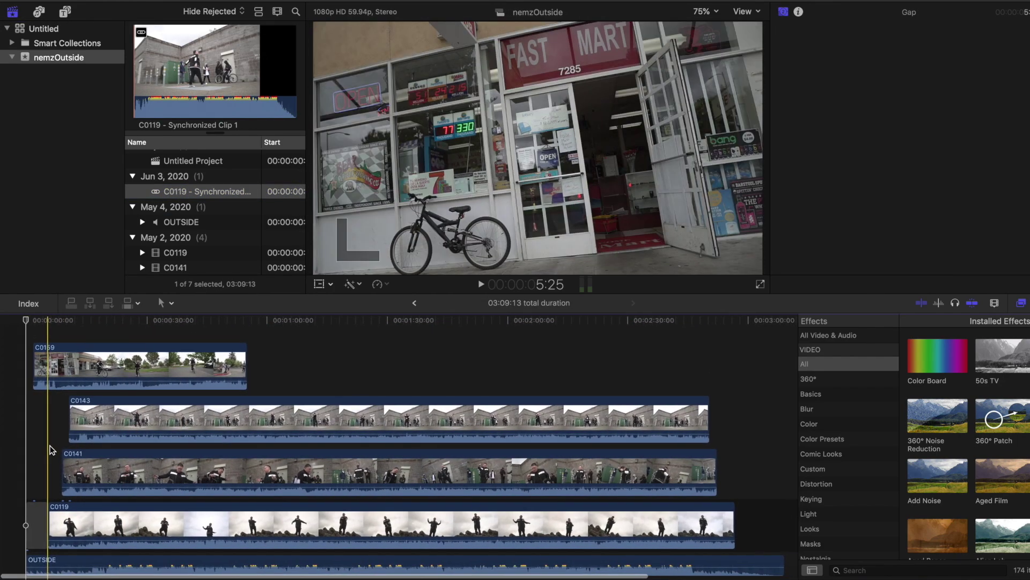
scroll(50, 450, down, 5)
key(super+a)
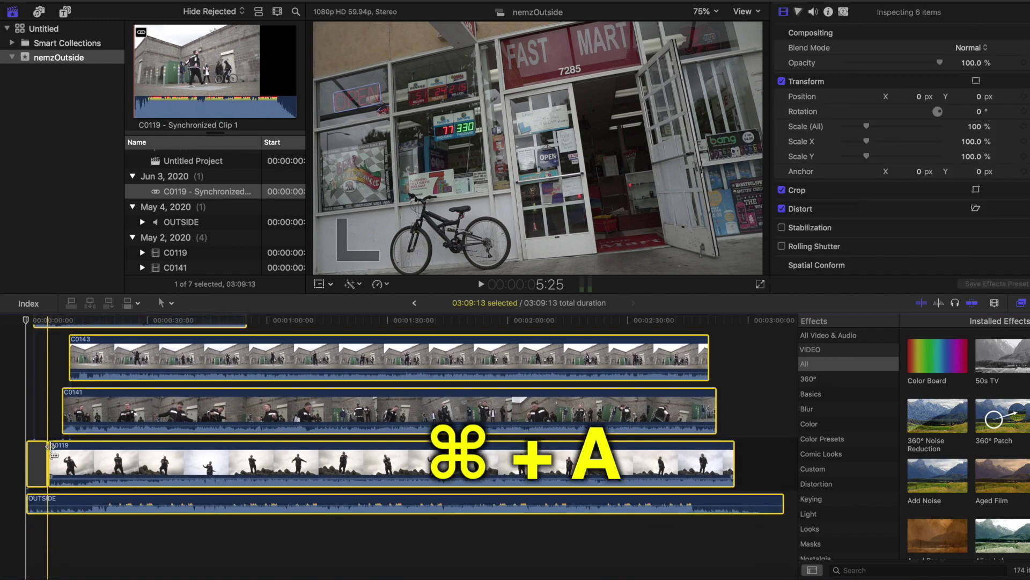
key(super+c)
scroll(182, 175, up, 2)
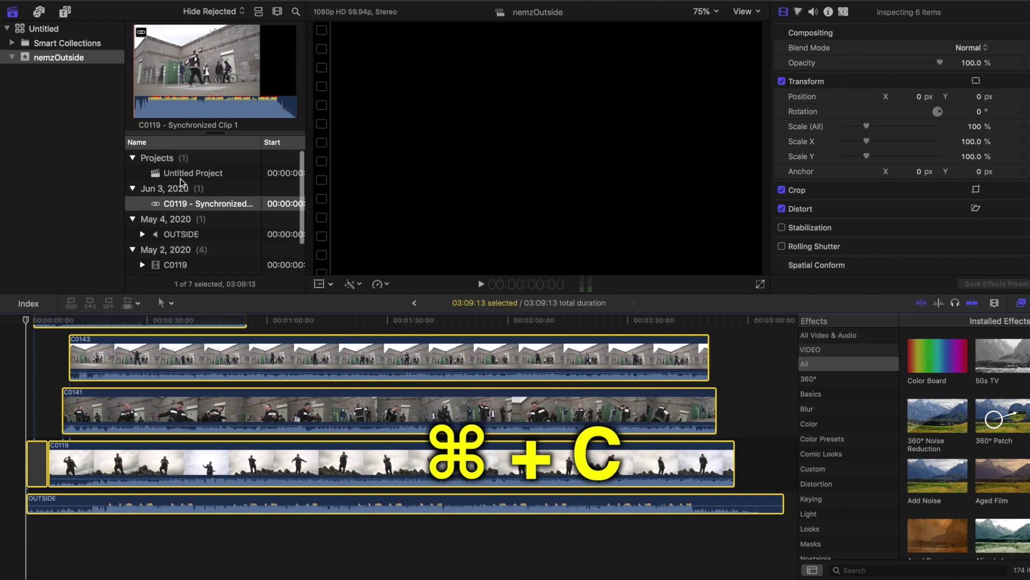
- Paste the copied clips at the start of Untitled Project, giving a 3:09 duration
double_click(197, 173)
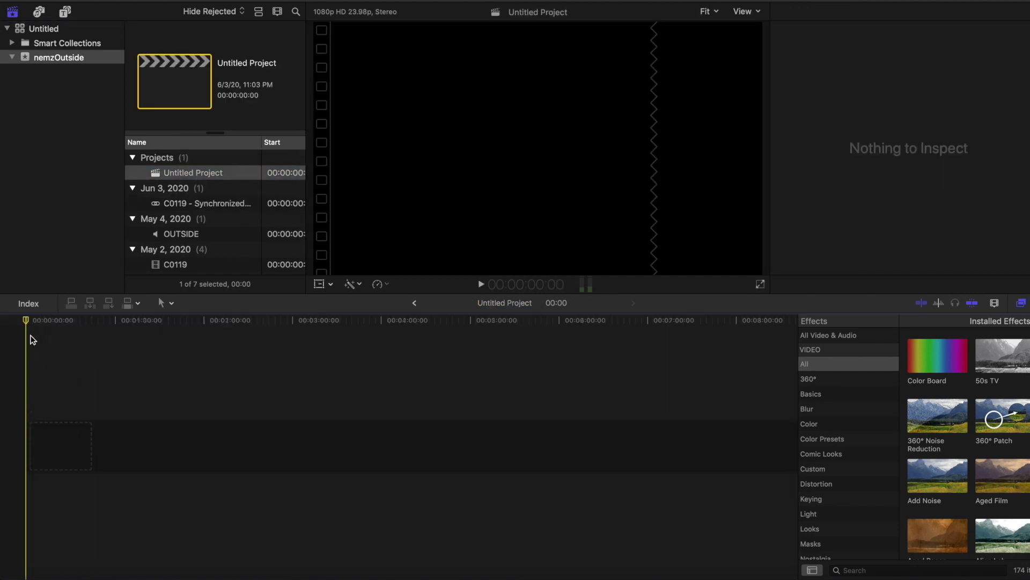
click(25, 329)
key(super+v)
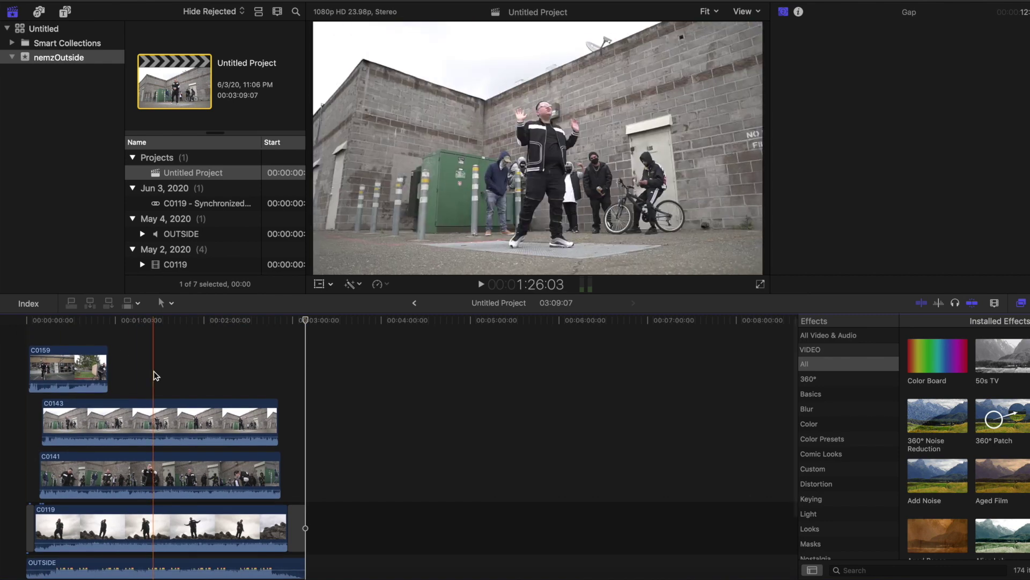
scroll(154, 371, up, 2)
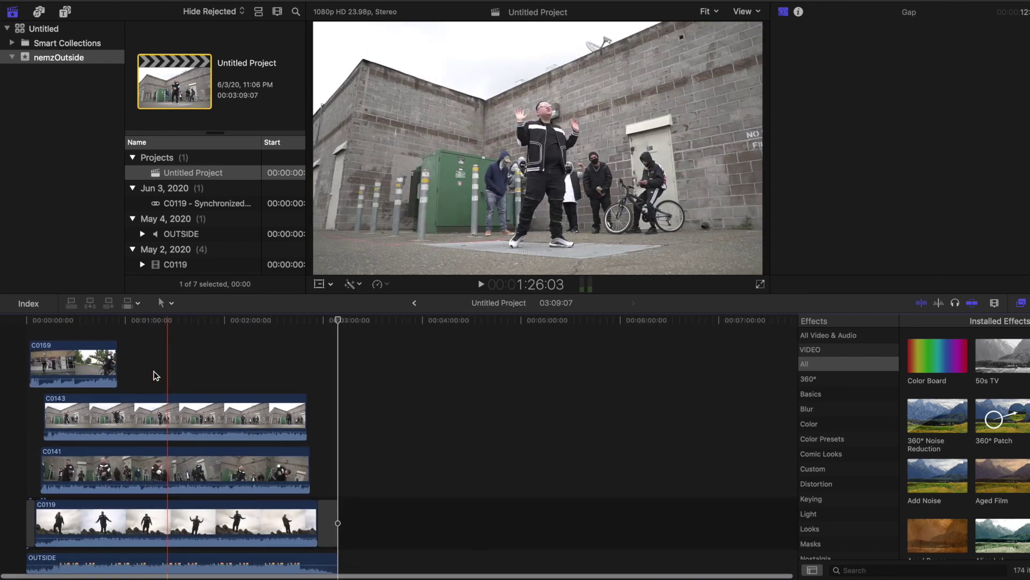
scroll(153, 371, down, 2)
scroll(154, 371, up, 3)
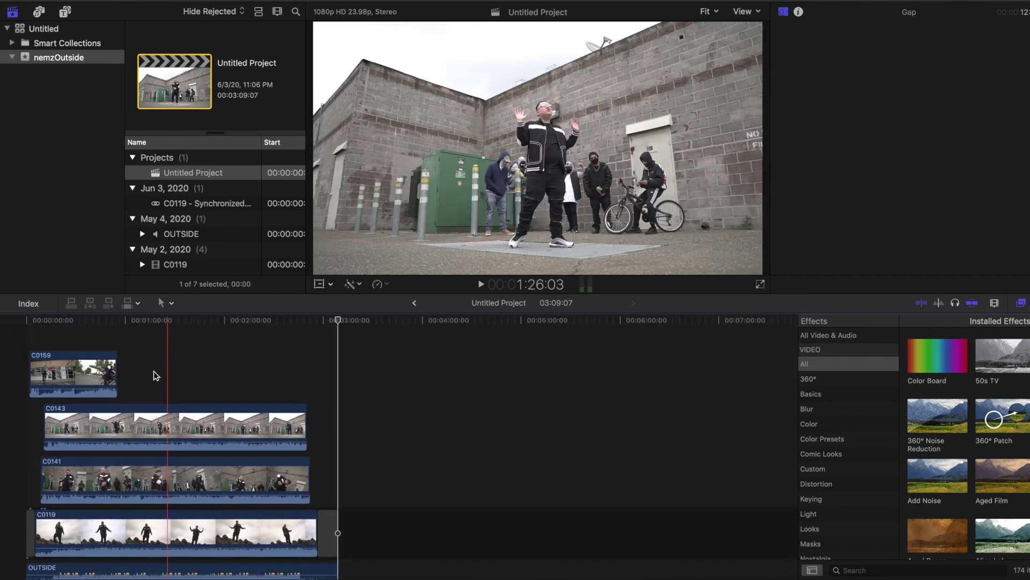
click(102, 378)
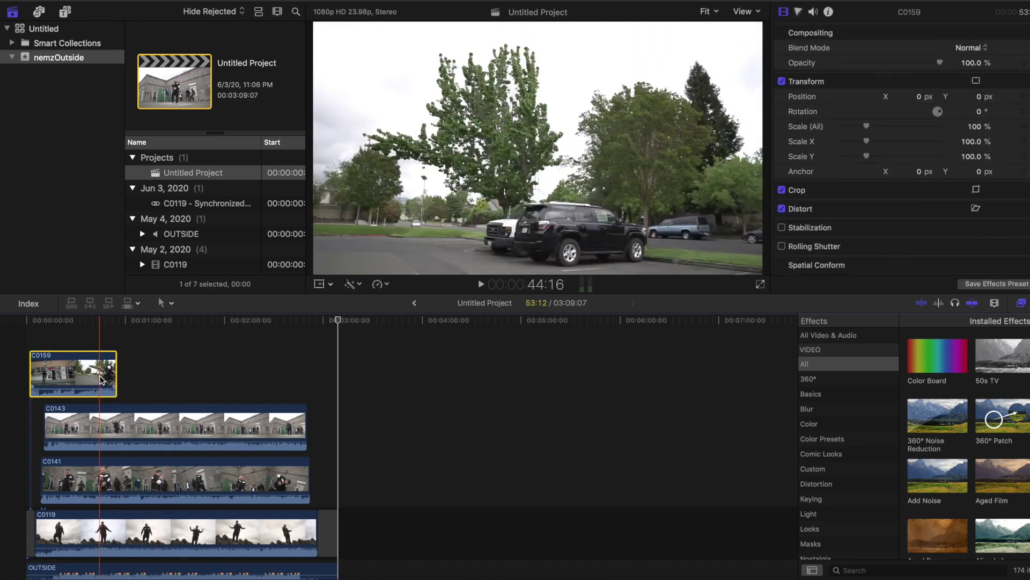
key(v)
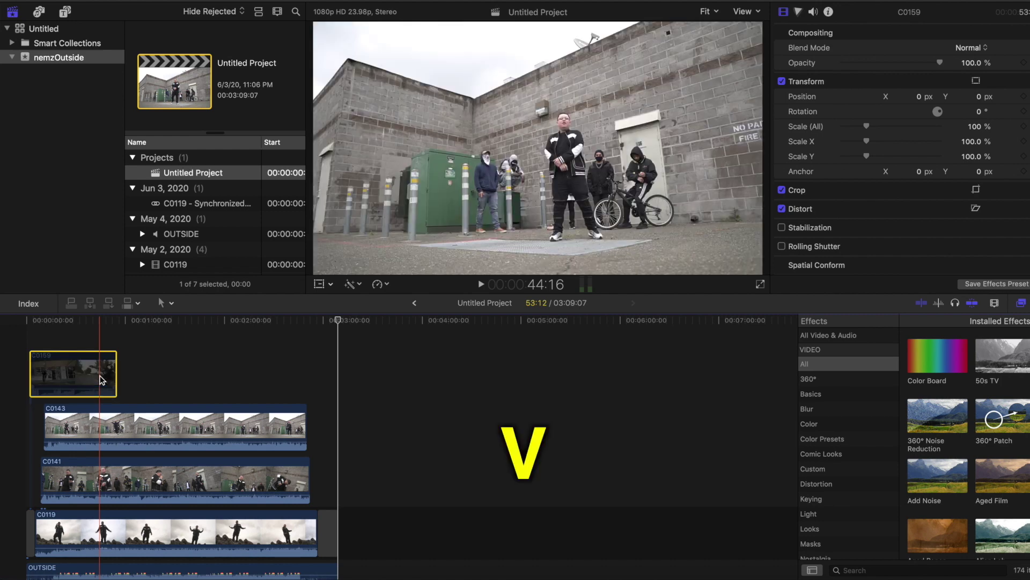
click(124, 407)
key(v)
click(148, 467)
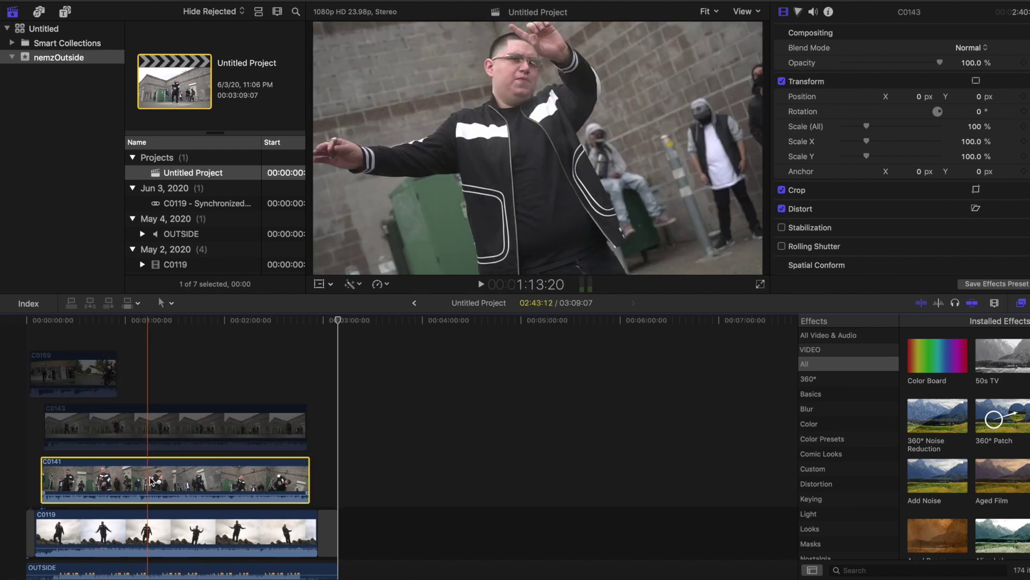
key(v)
click(163, 525)
key(v)
key(v)
scroll(162, 523, down, 1)
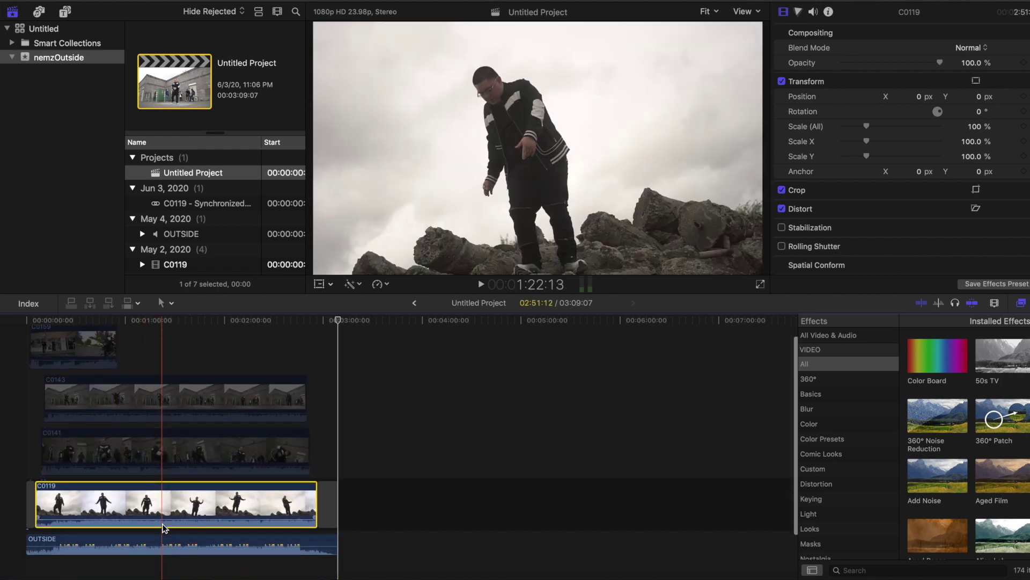
click(161, 382)
click(164, 491)
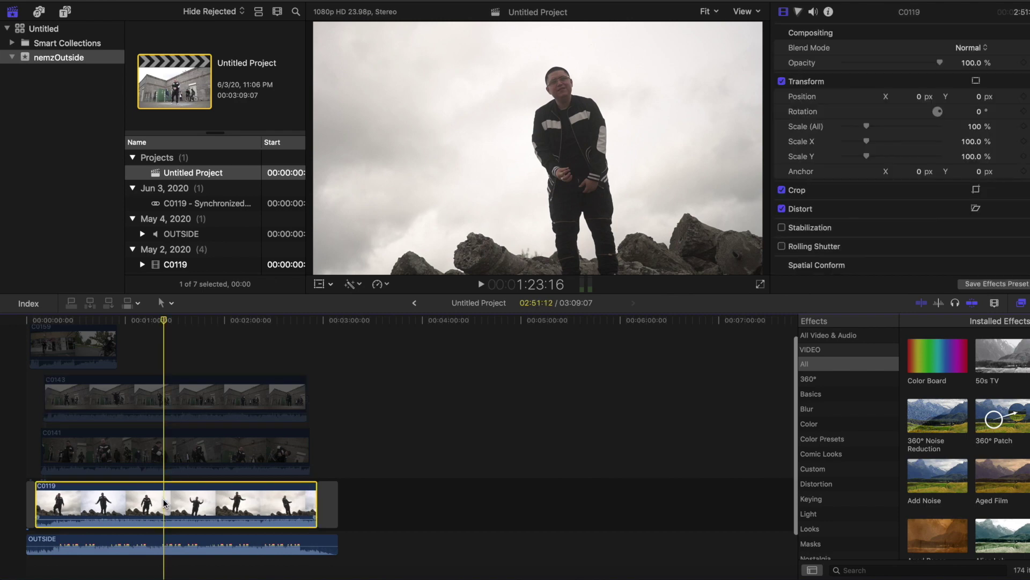
key(space)
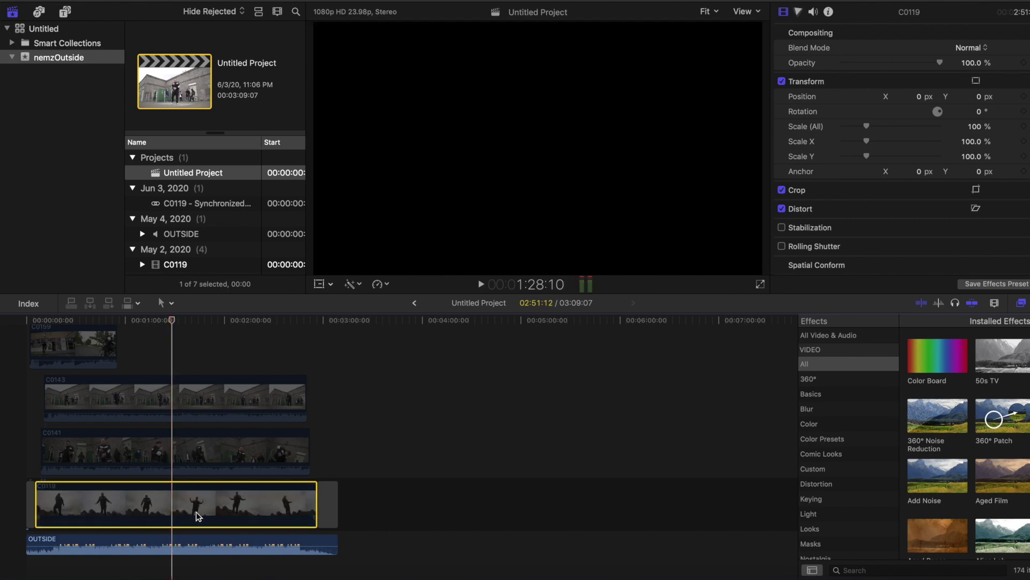
click(190, 452)
key(space)
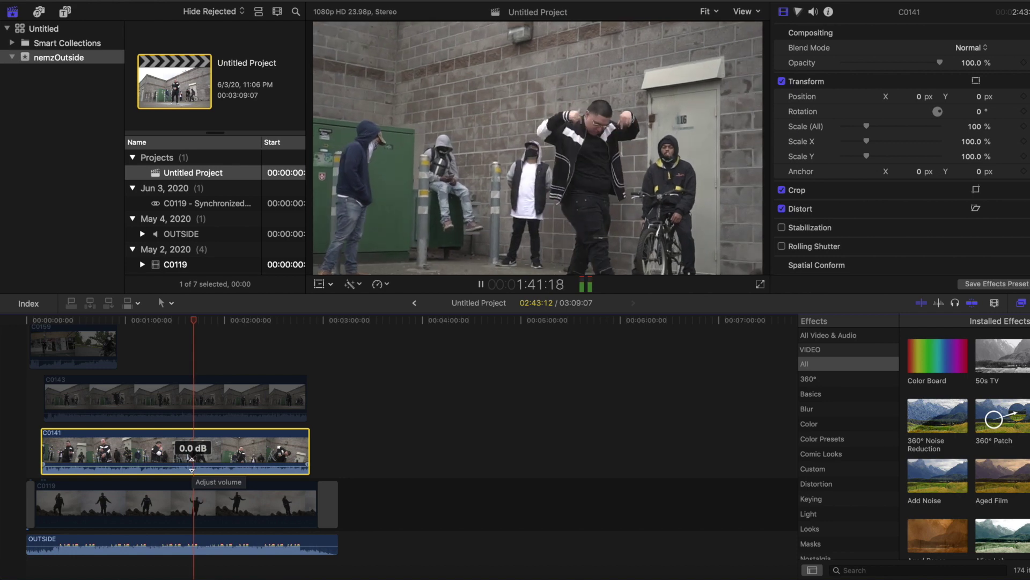
click(198, 390)
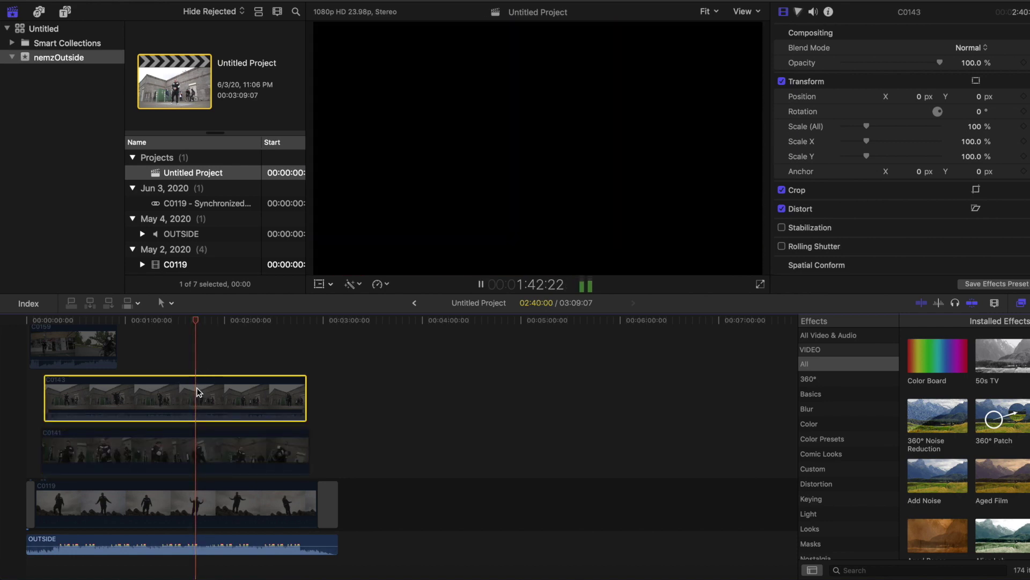
key(space)
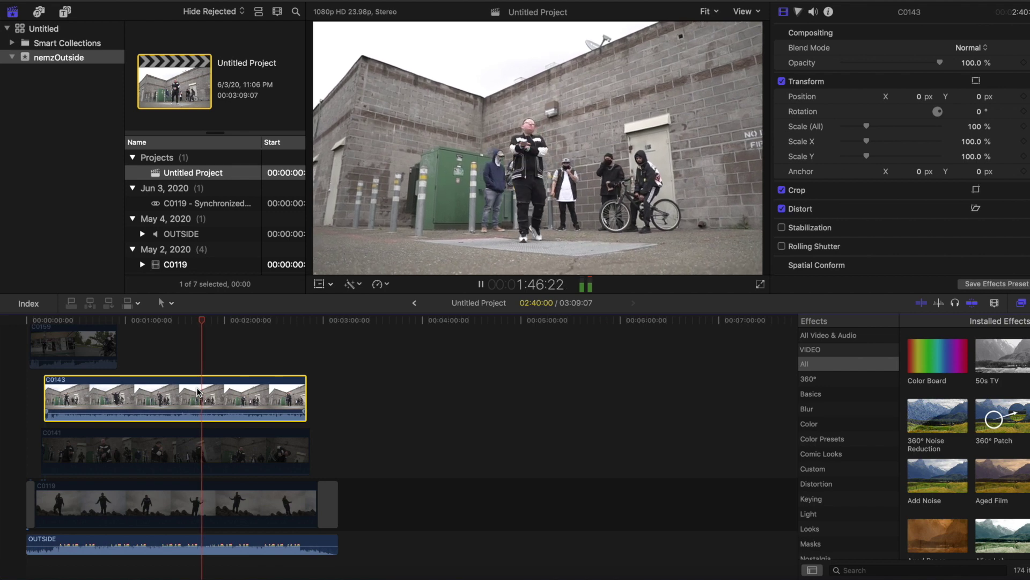
key(v)
click(65, 321)
click(70, 350)
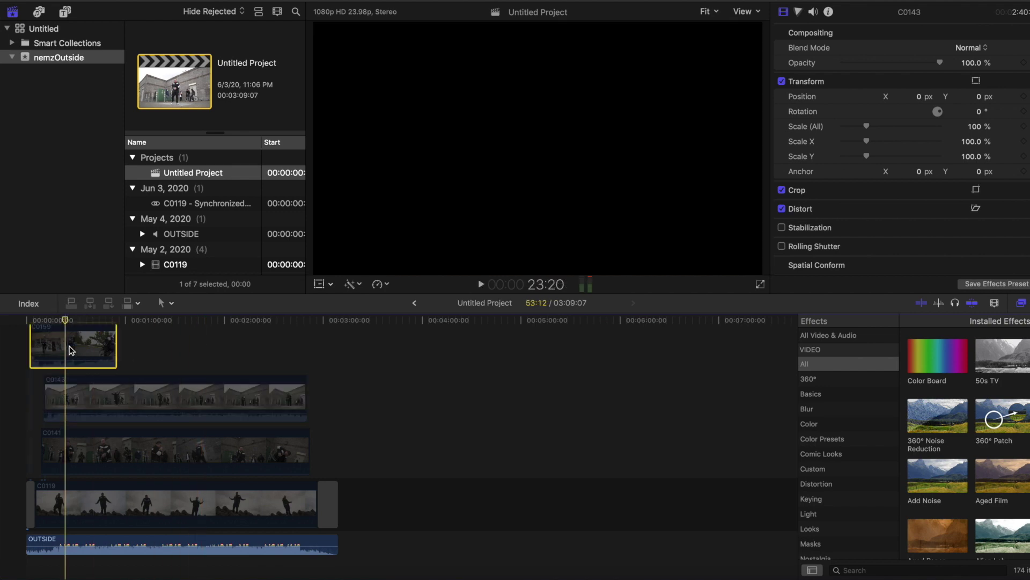
key(v)
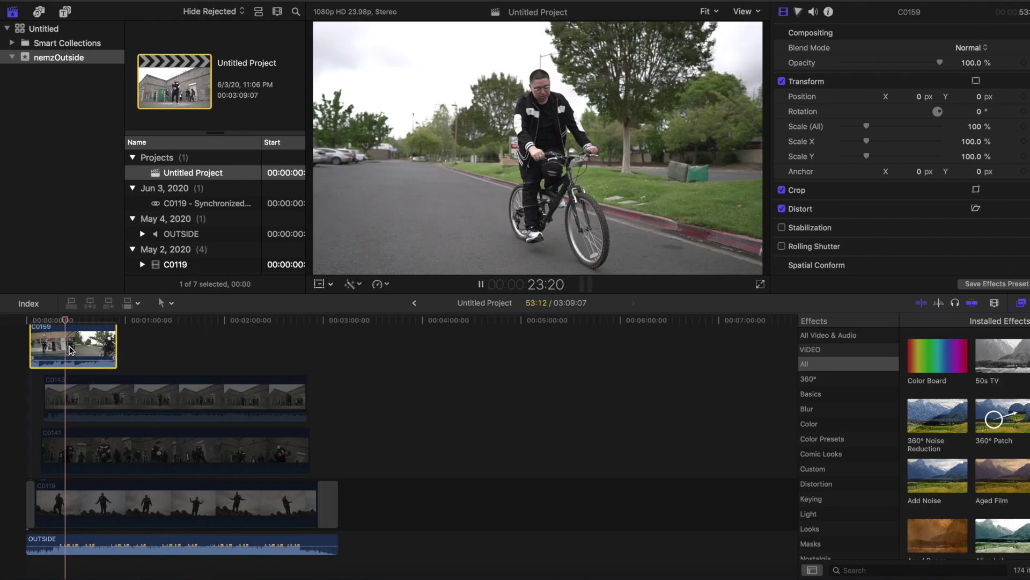
key(space)
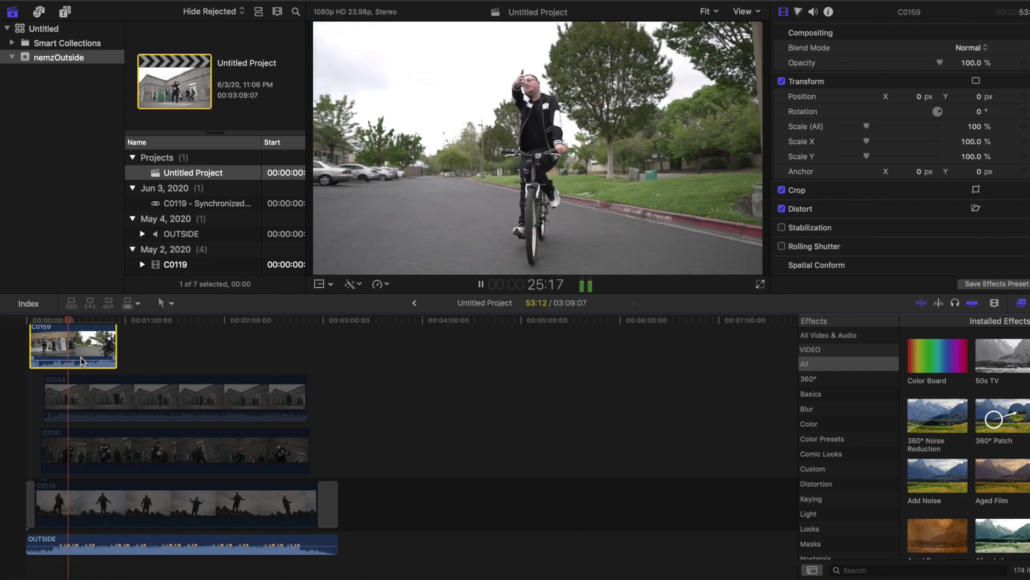
click(80, 357)
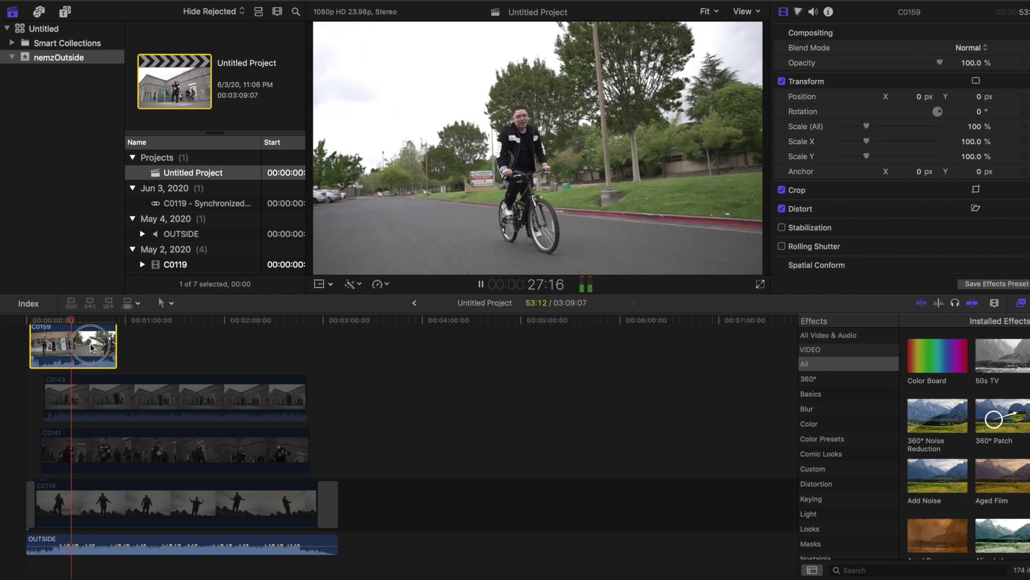
key(v)
key(super+minus)
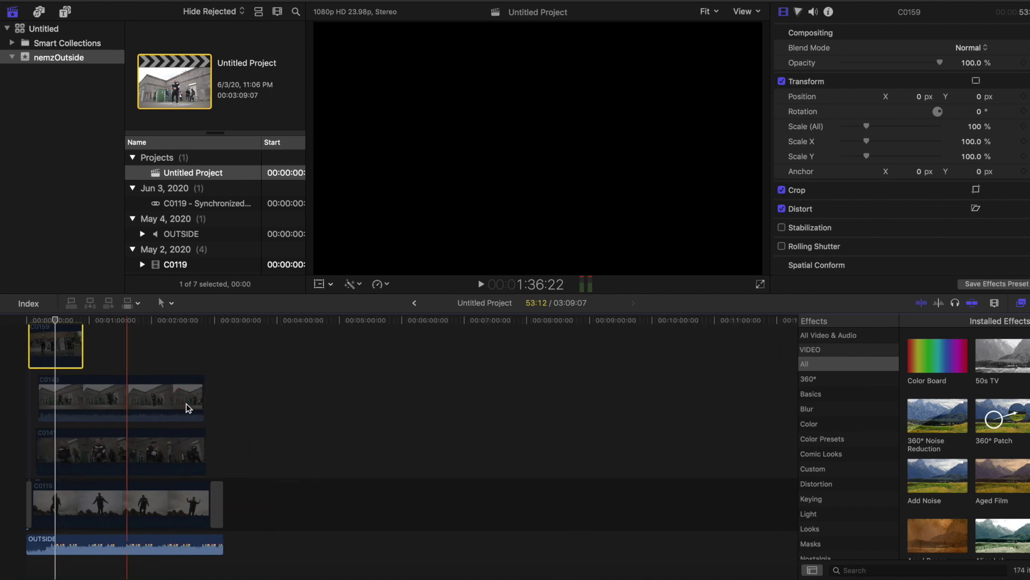
key(super+equal)
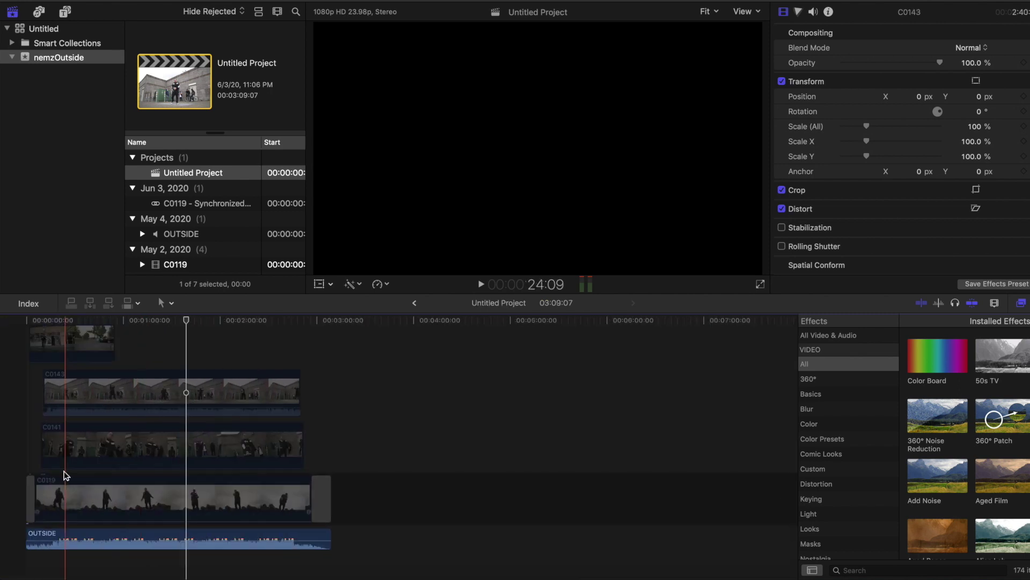
click(96, 487)
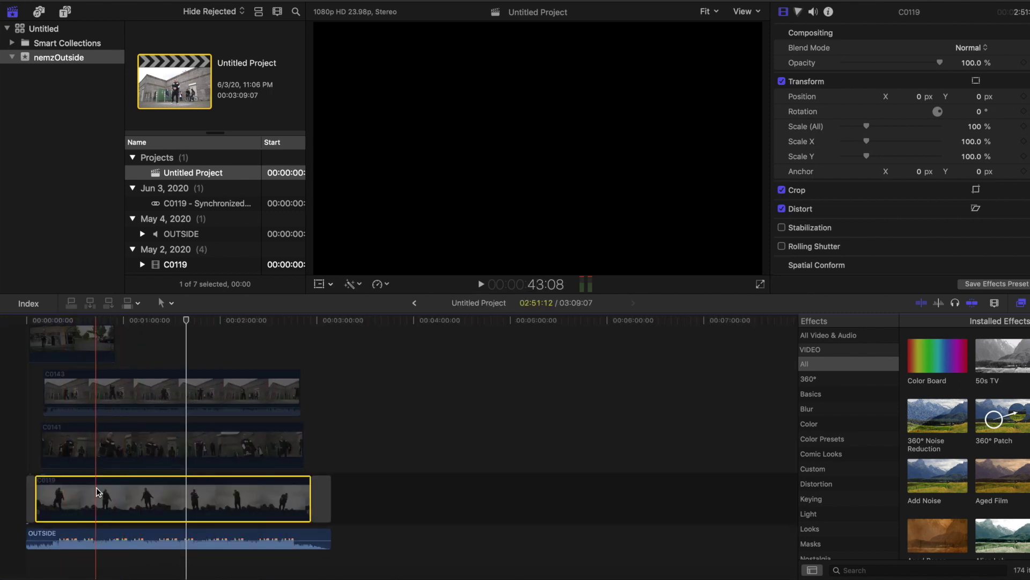
key(super+equal)
scroll(96, 487, right, 1)
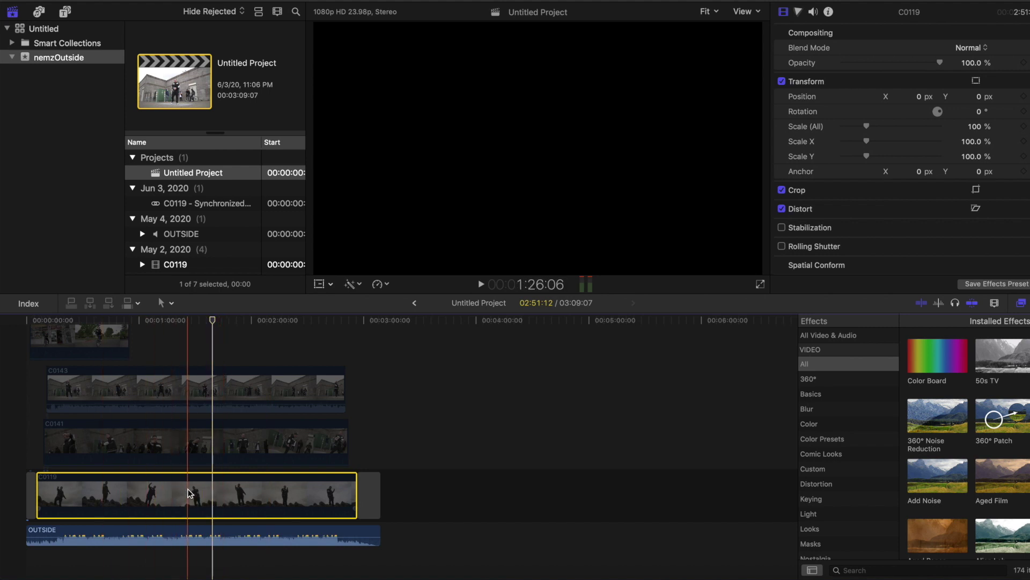
scroll(188, 493, up, 2)
scroll(188, 493, up, 2)
scroll(188, 492, up, 2)
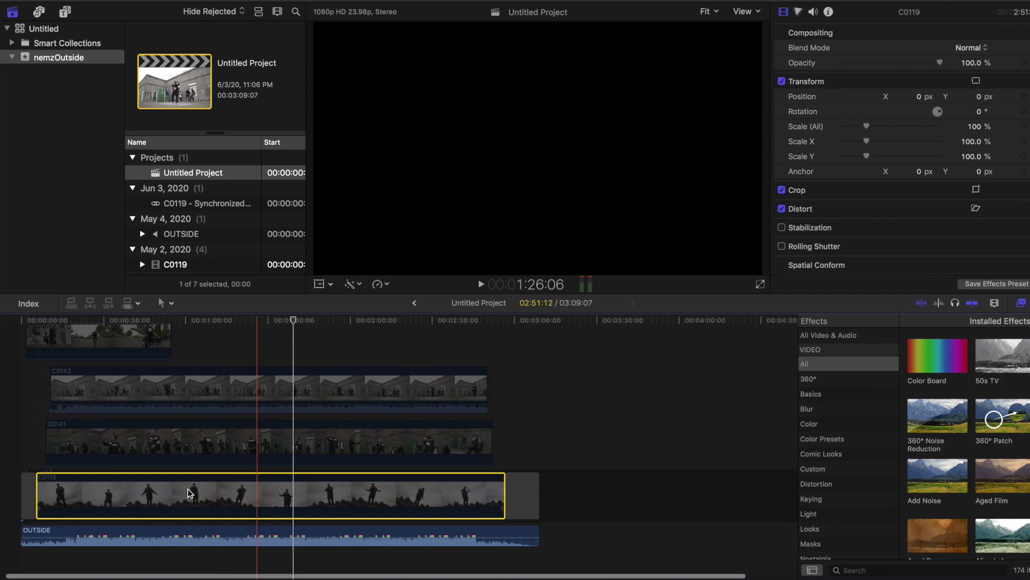
scroll(188, 492, up, 1)
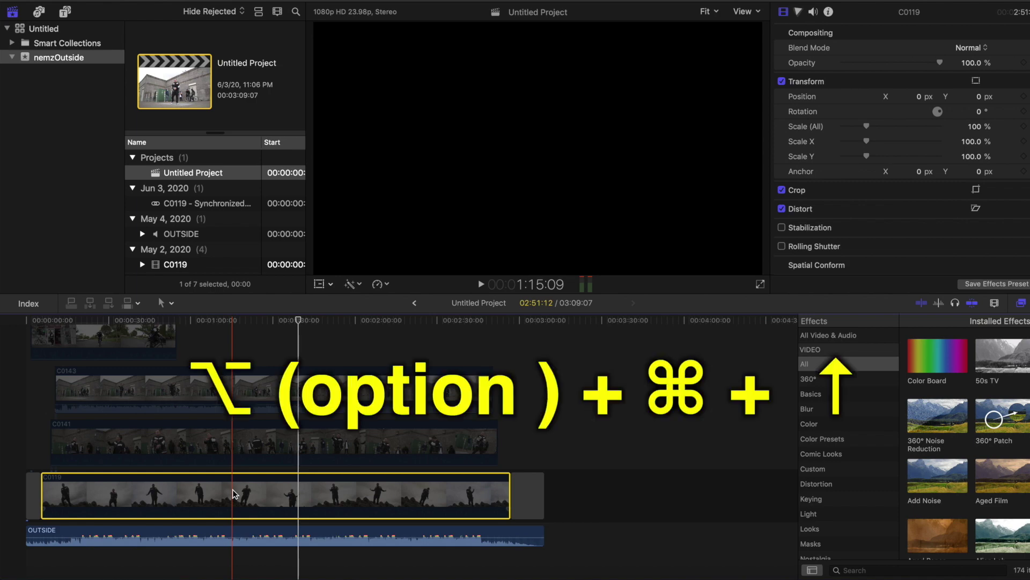
key(alt+super+Up)
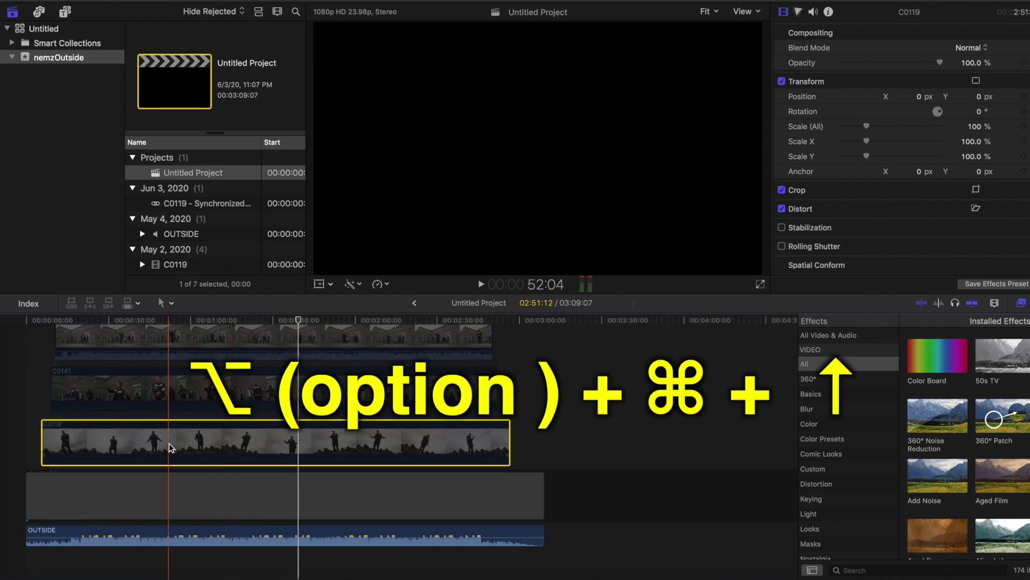
- Select the gap clip, enlarge the timeline to show the OUTSIDE audio, and park near 1:30
click(311, 486)
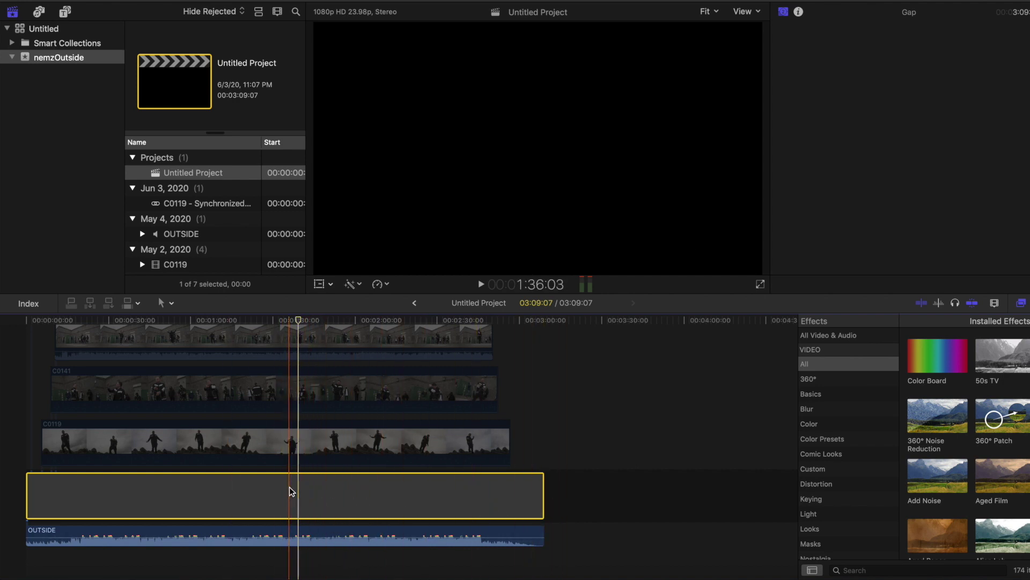
scroll(289, 487, up, 3)
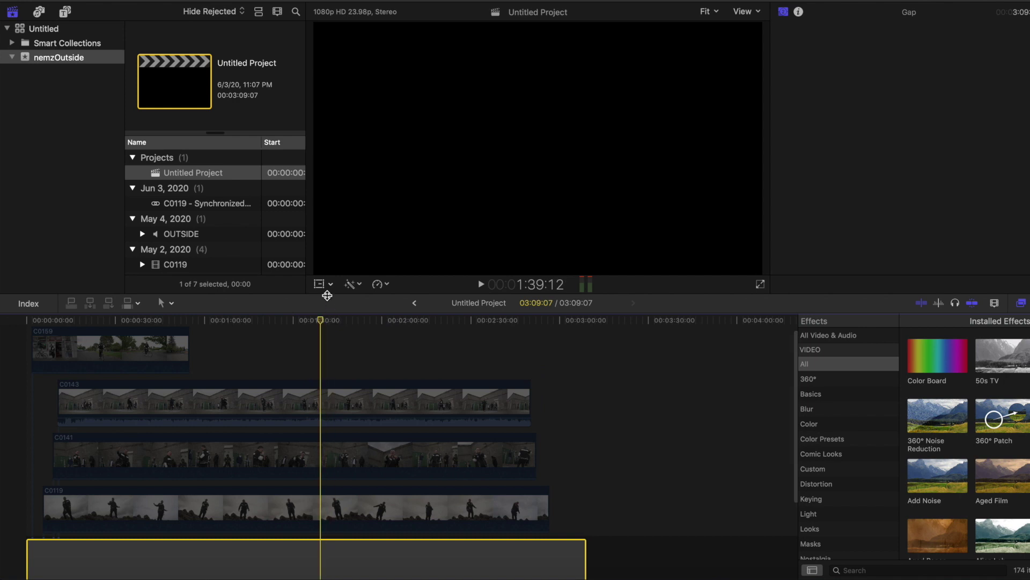
drag(327, 294, 328, 244)
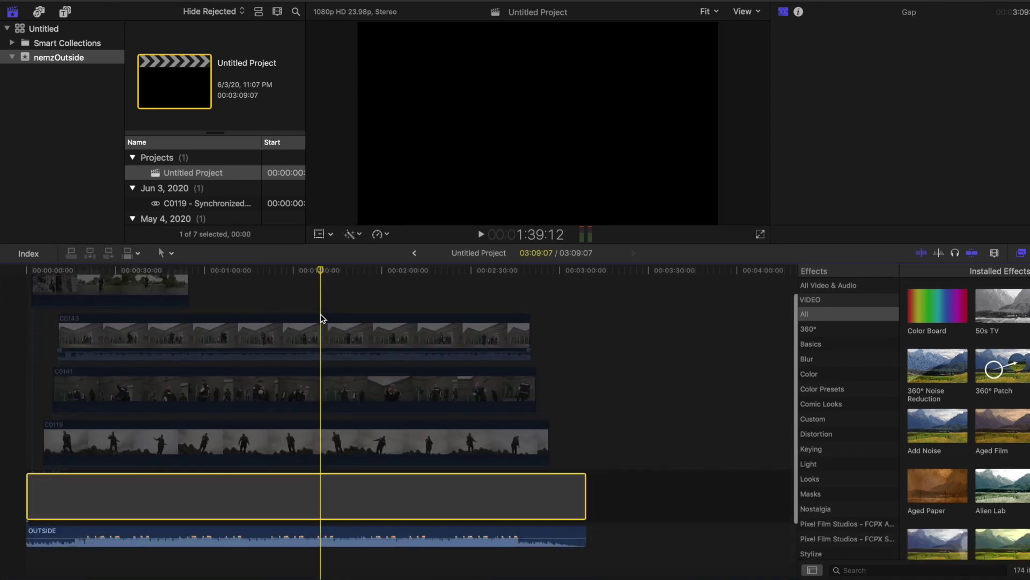
click(297, 303)
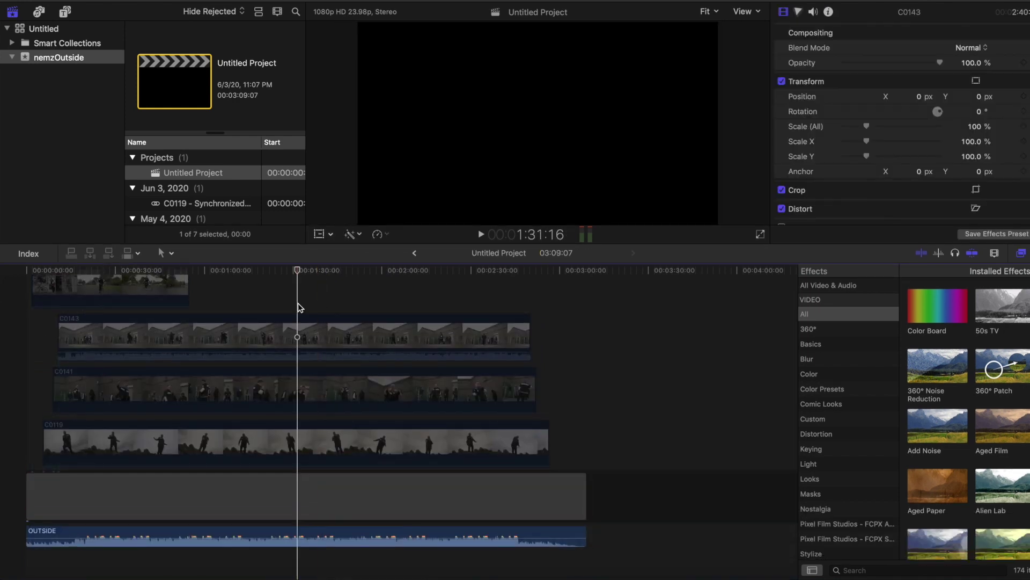
key(ctrl+alt+Down)
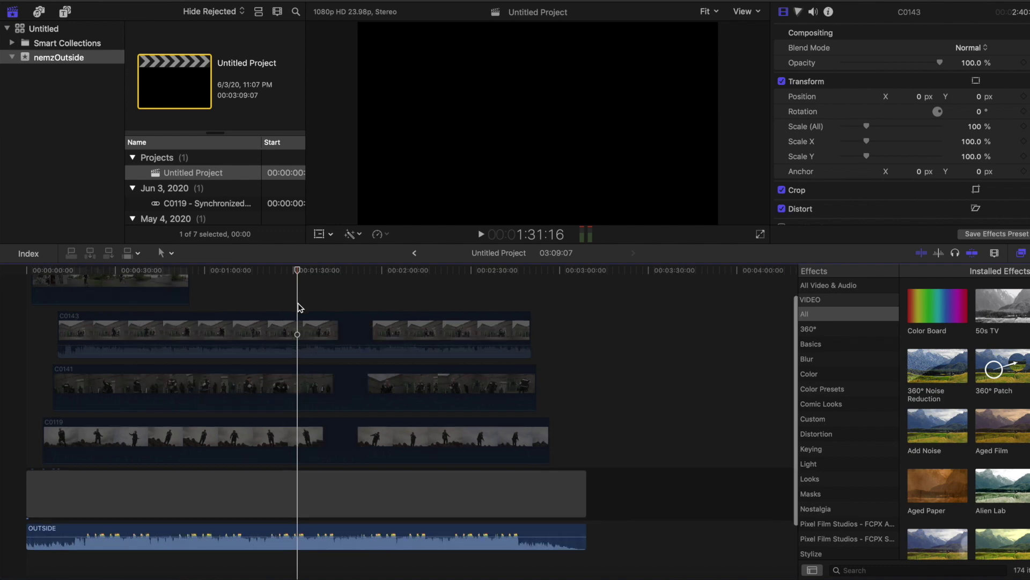
key(ctrl+alt+Down)
key(ctrl+alt+Down)
click(174, 354)
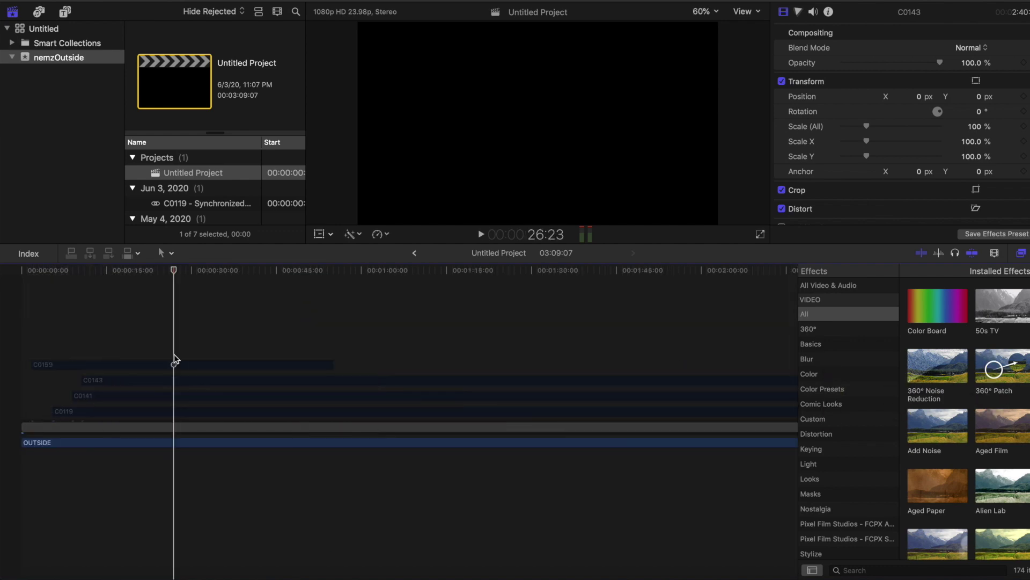
key(super+minus)
key(super+minus)
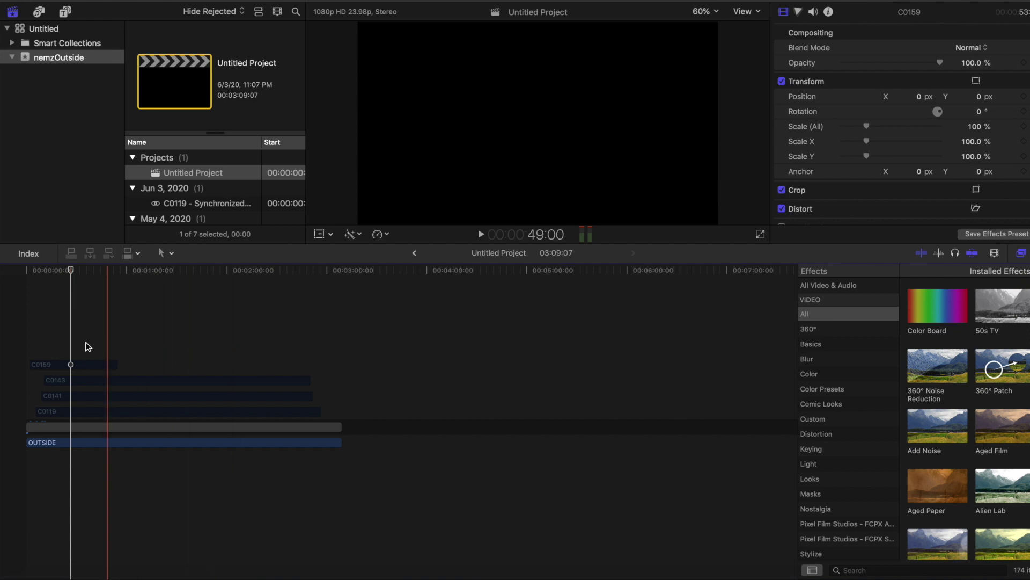
key(super+equal)
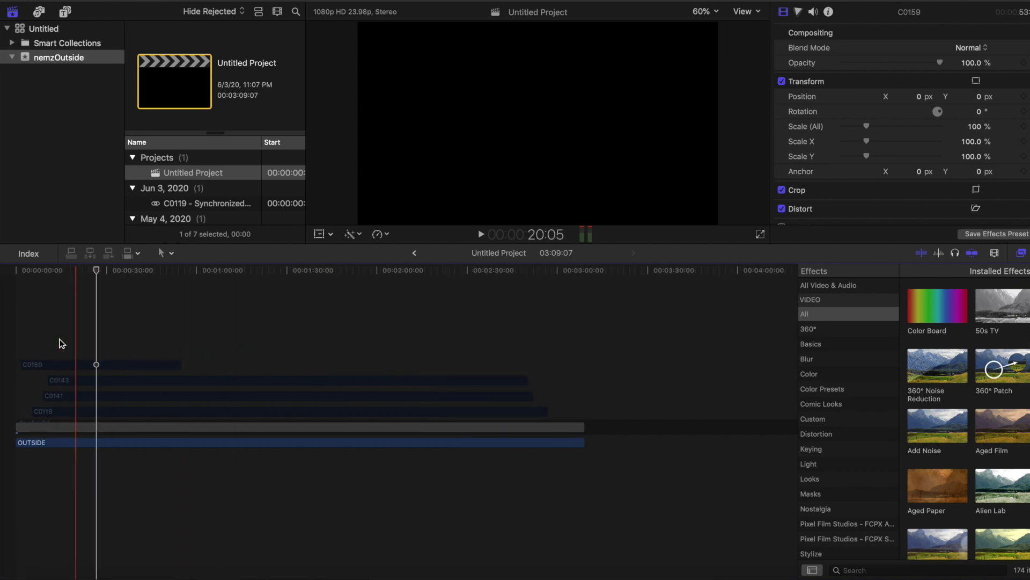
key(ctrl+alt+Up)
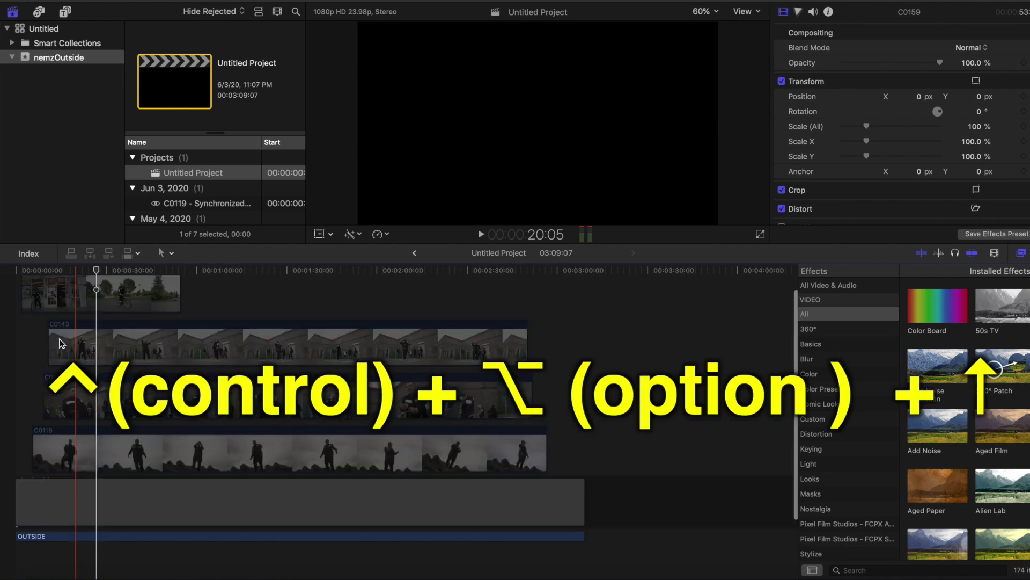
key(ctrl+alt+Up)
key(ctrl+alt+Down)
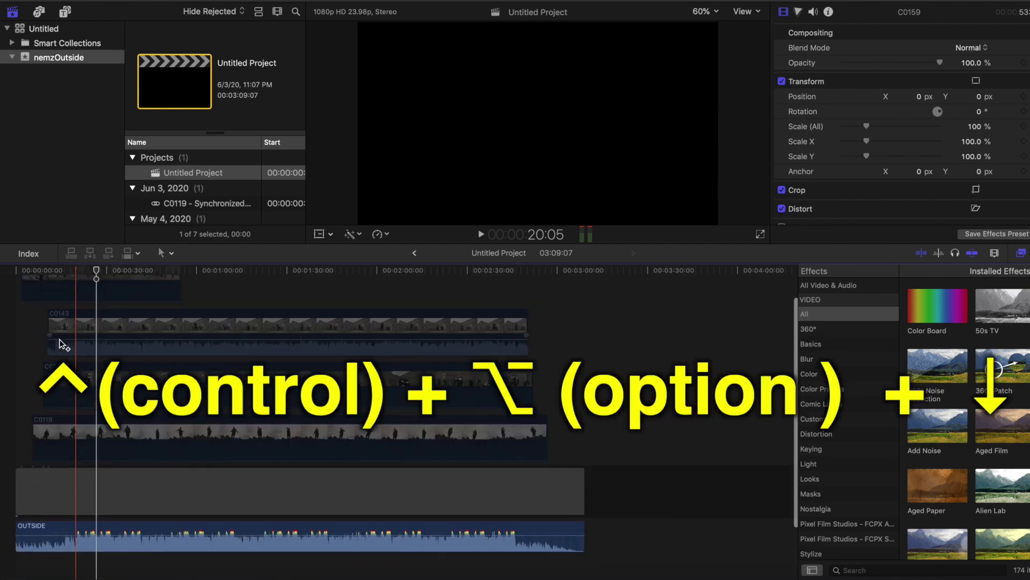
key(ctrl+alt+Down)
key(ctrl+alt+Down)
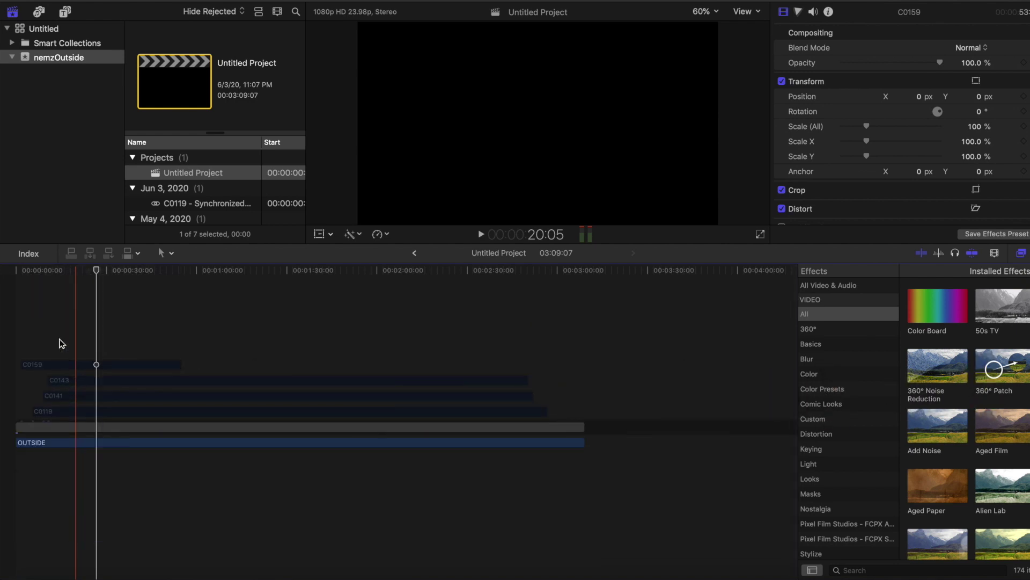
key(ctrl+alt+Up)
key(ctrl+alt+Down)
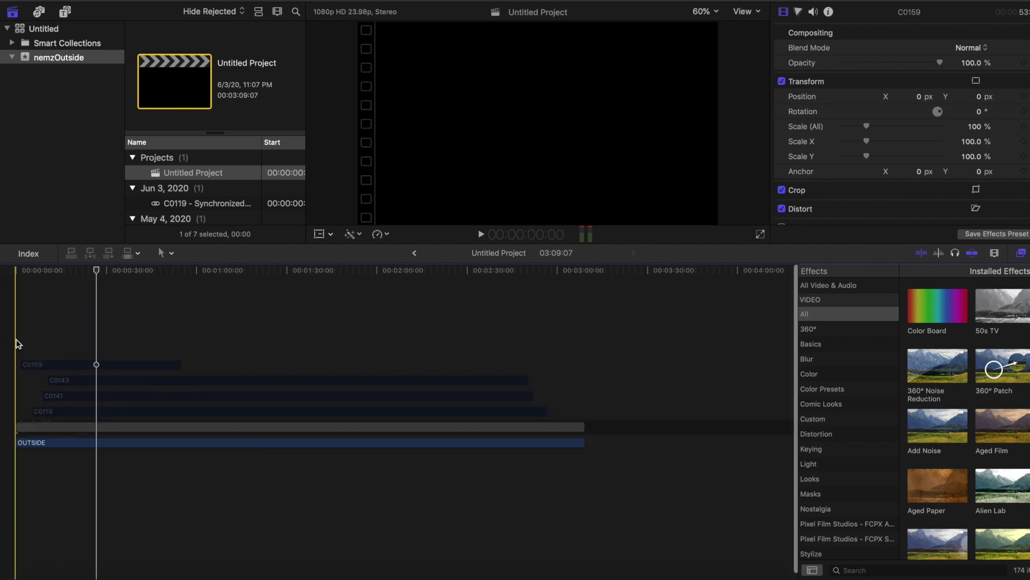
click(30, 334)
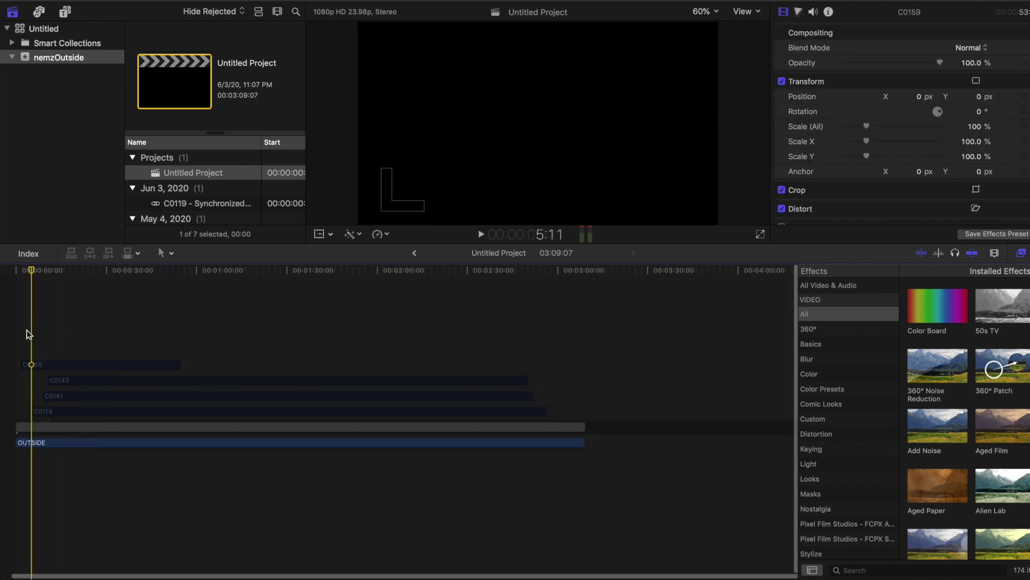
click(54, 368)
click(79, 382)
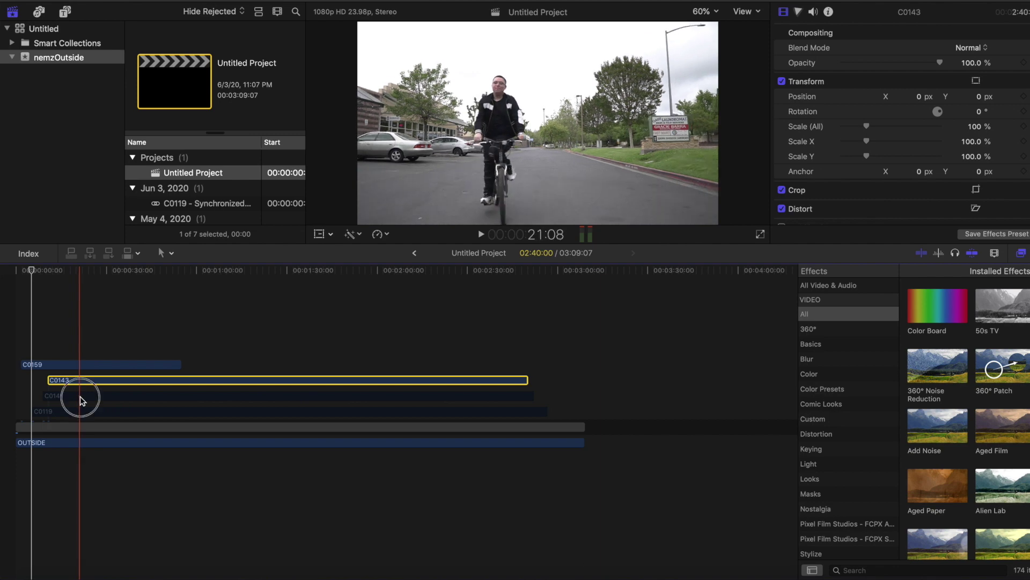
click(79, 396)
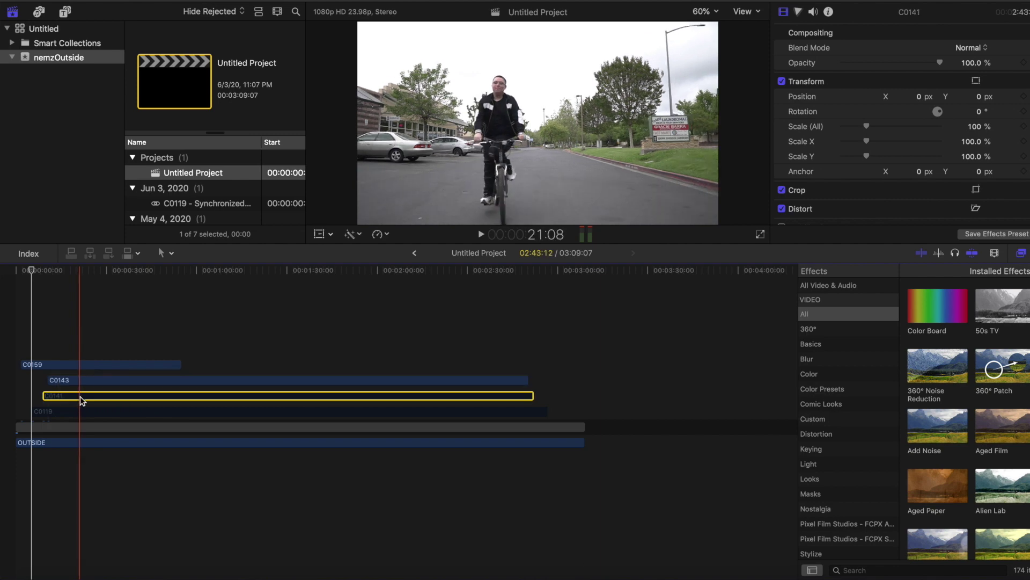
click(30, 352)
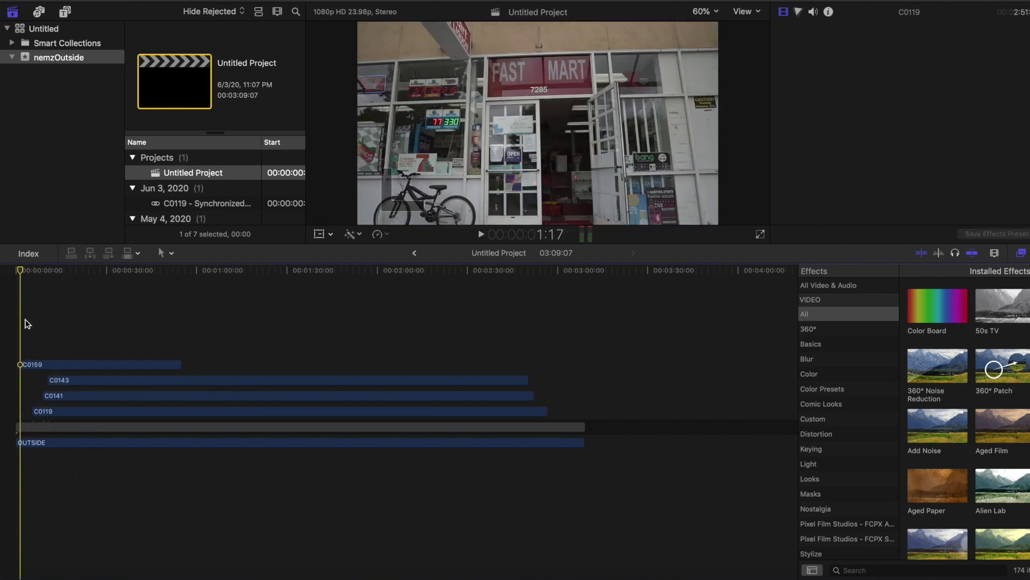
click(23, 268)
click(156, 428)
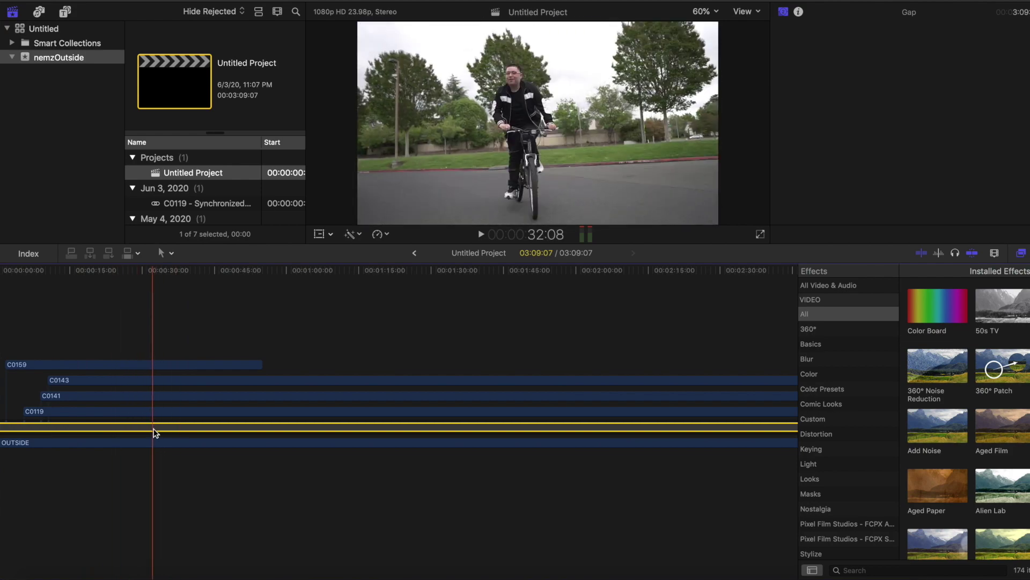
key(super+minus)
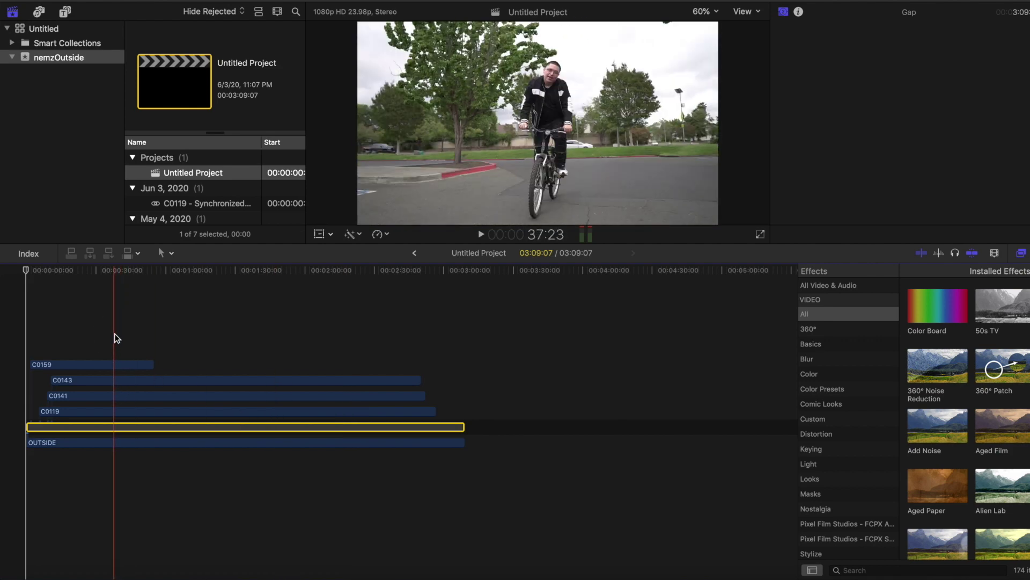
mouse_move(113, 334)
mouse_down()
mouse_move(157, 389)
mouse_move(159, 411)
mouse_up()
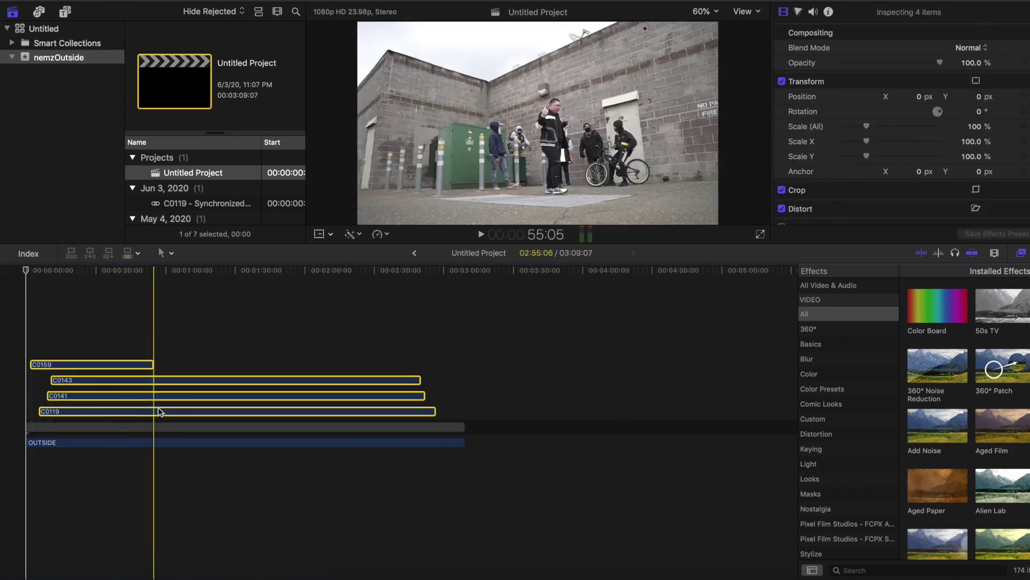
click(106, 345)
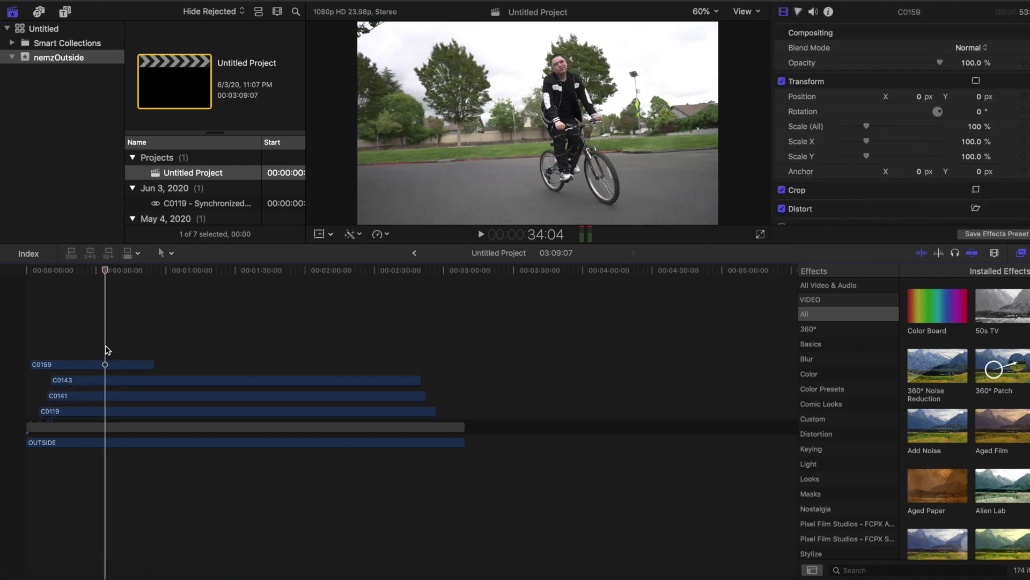
click(56, 364)
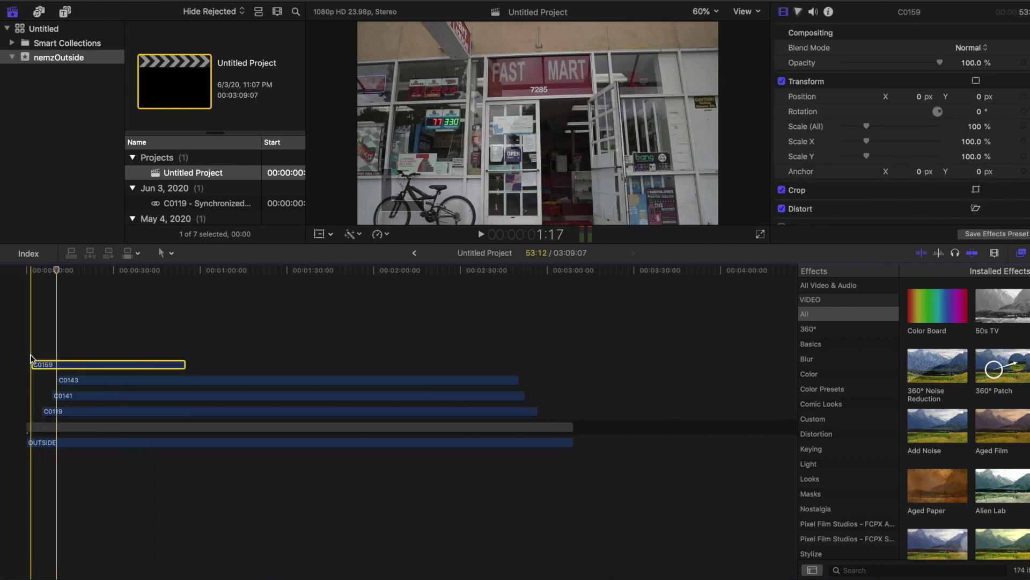
click(32, 355)
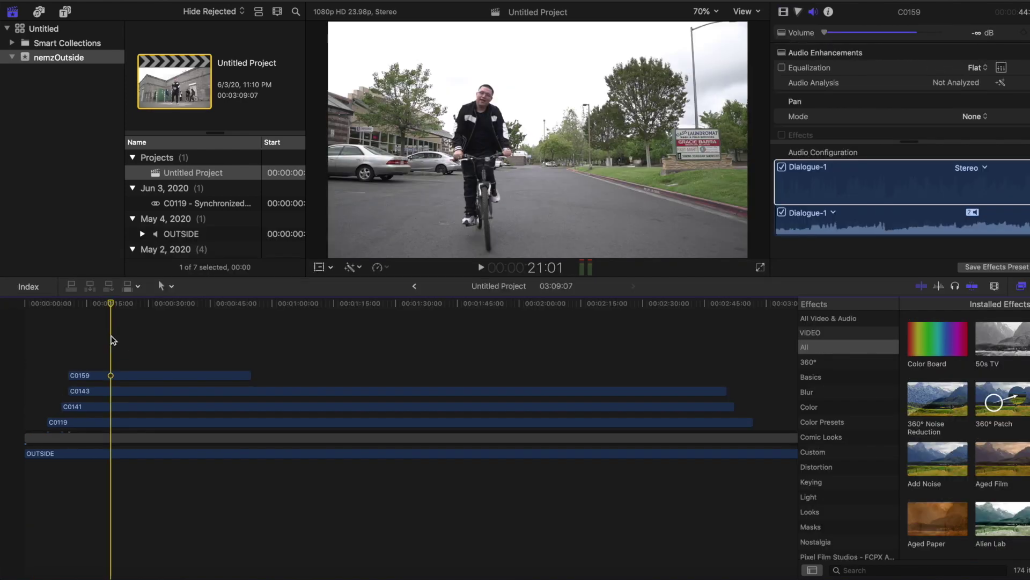
drag(114, 310, 106, 313)
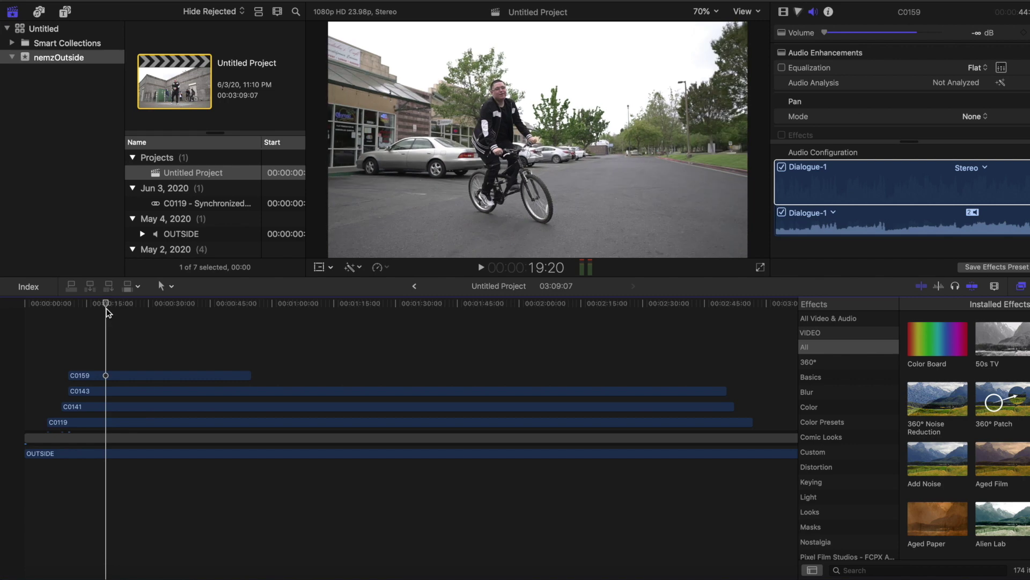
key(super+equal)
click(86, 362)
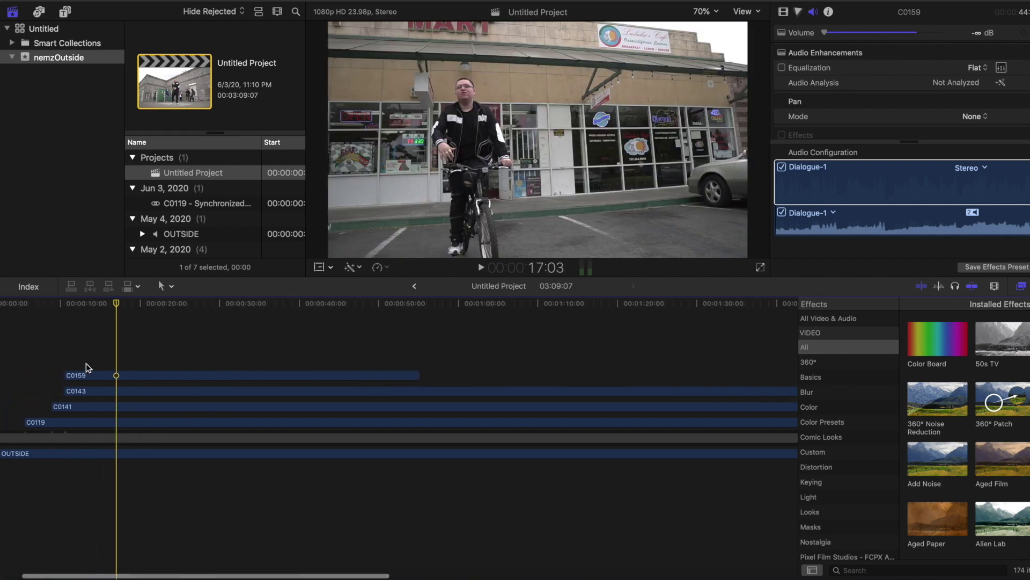
key(b)
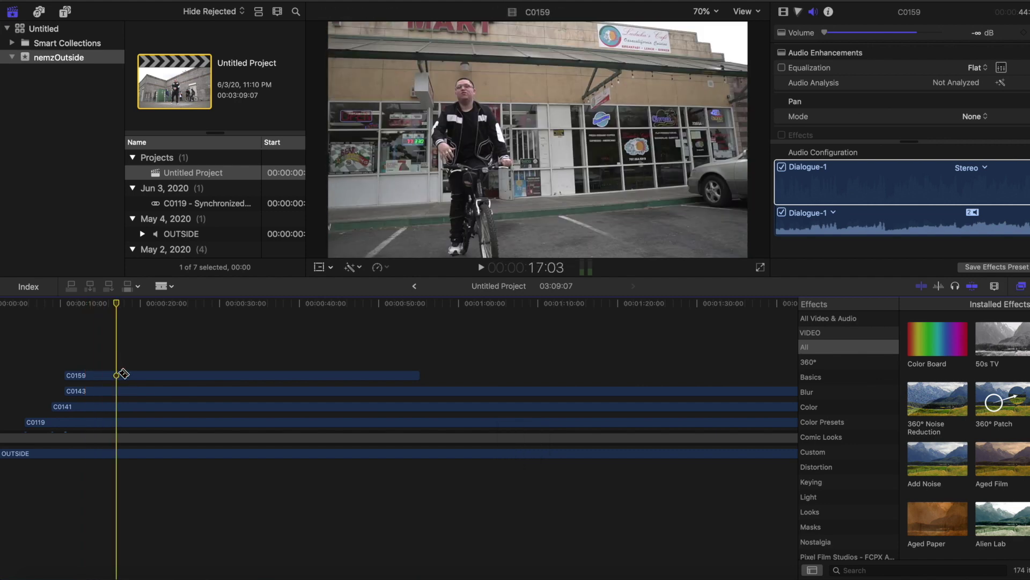
- Blade C0159 at the playhead, then play forward to the next cut point
click(119, 375)
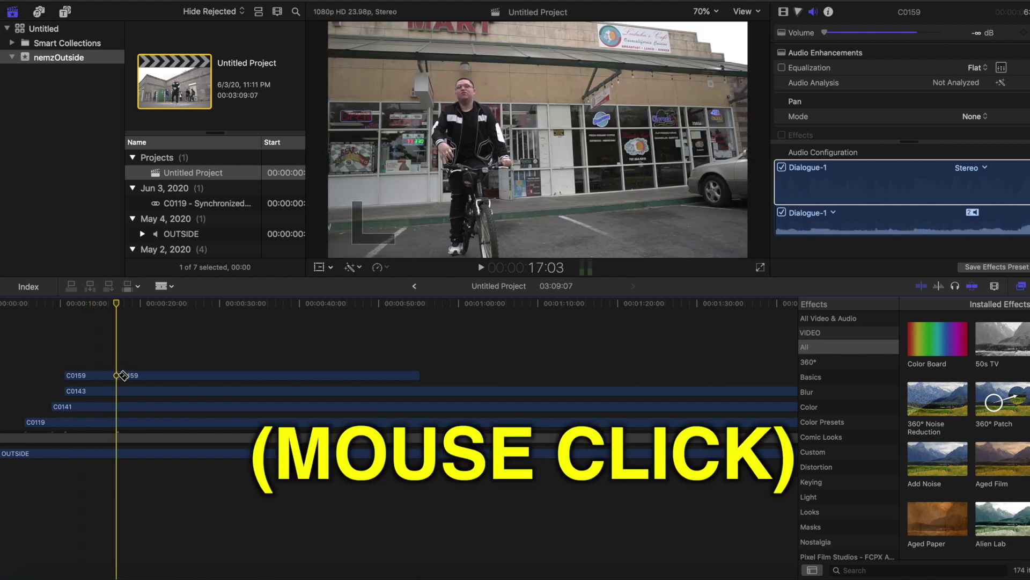
key(a)
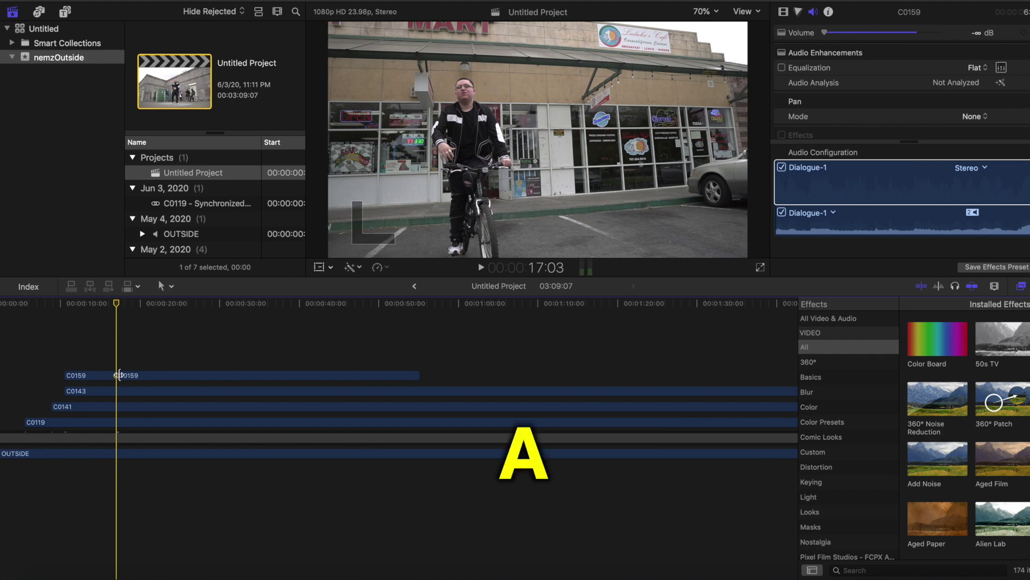
key(space)
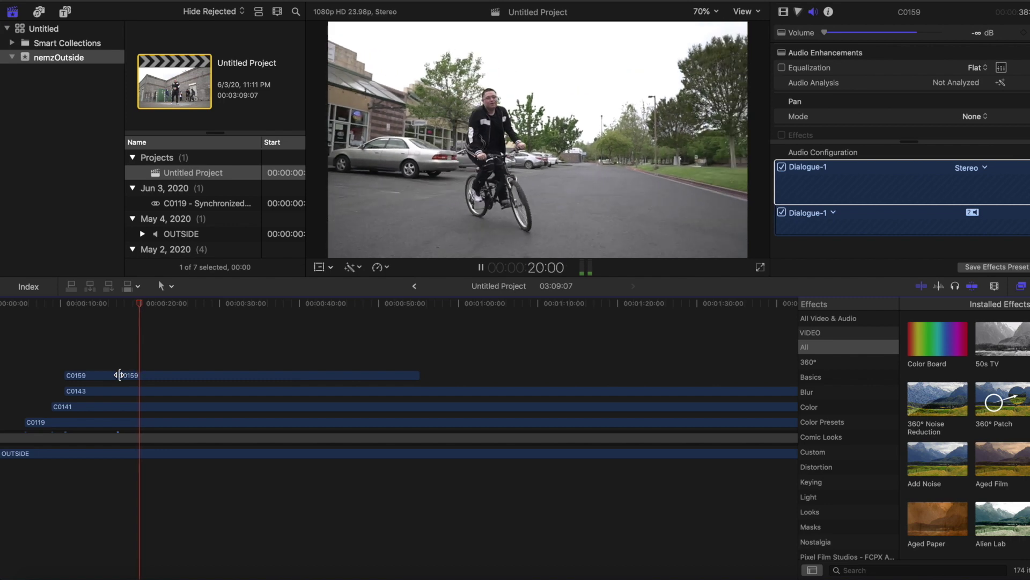
key(space)
key(super+equal)
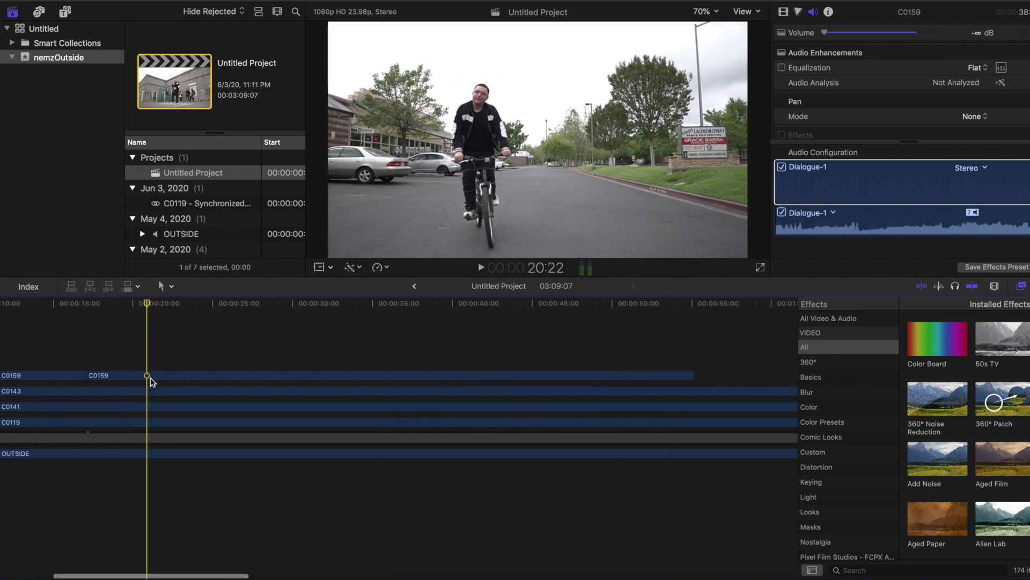
- Blade C0159 again and trim the later piece's start right, opening a 19–26 second gap
key(b)
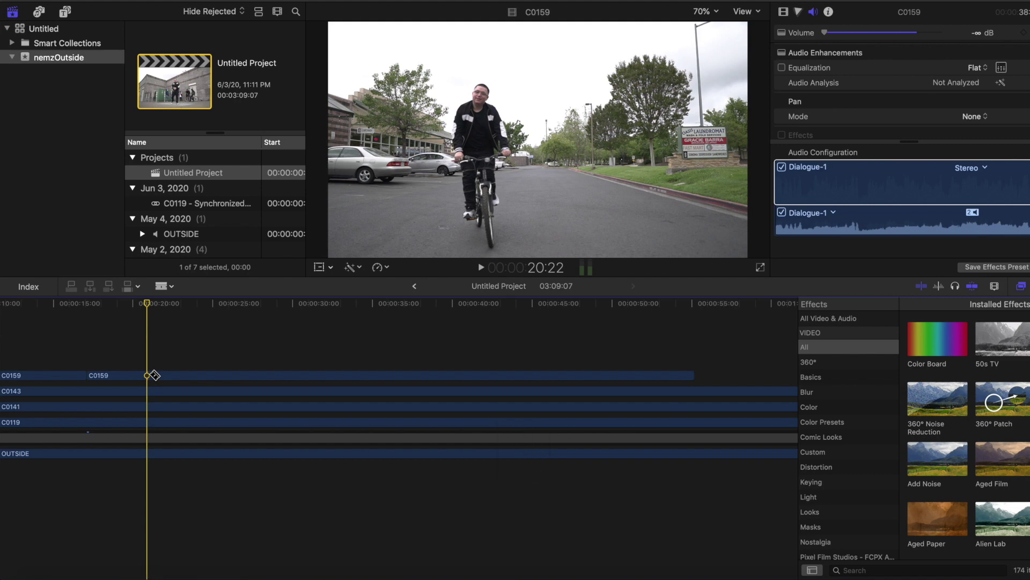
click(153, 375)
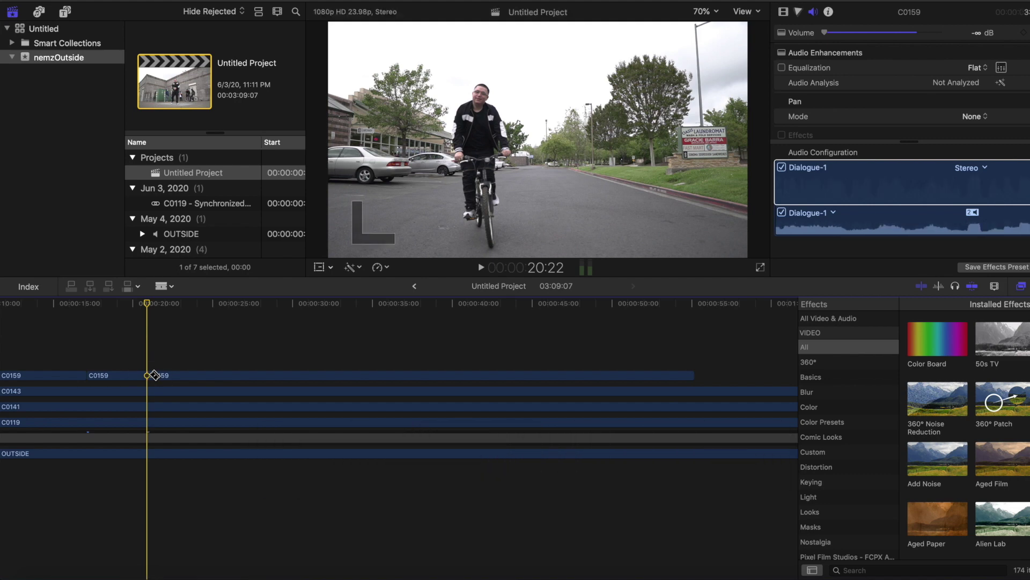
key(a)
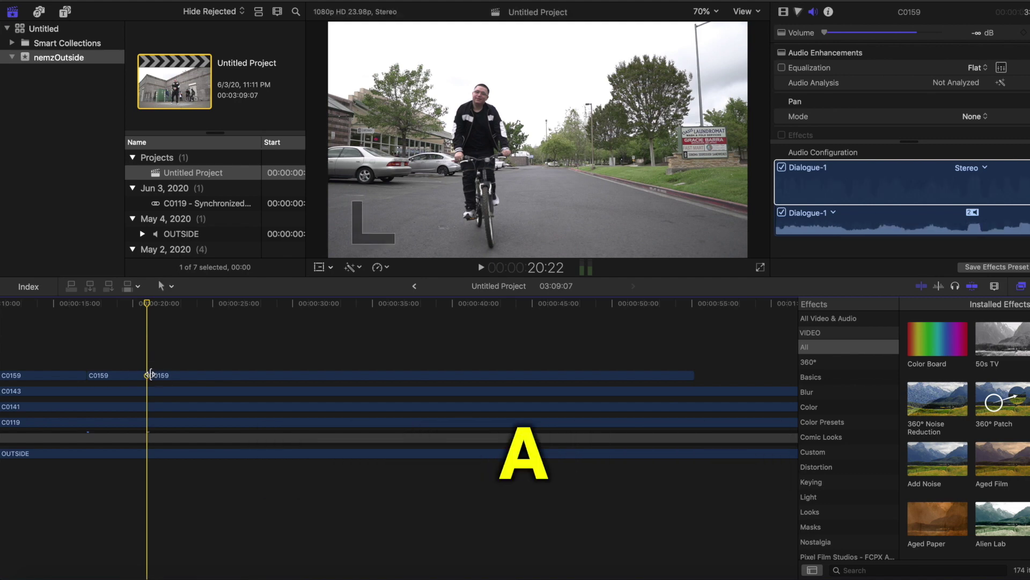
drag(148, 375, 276, 370)
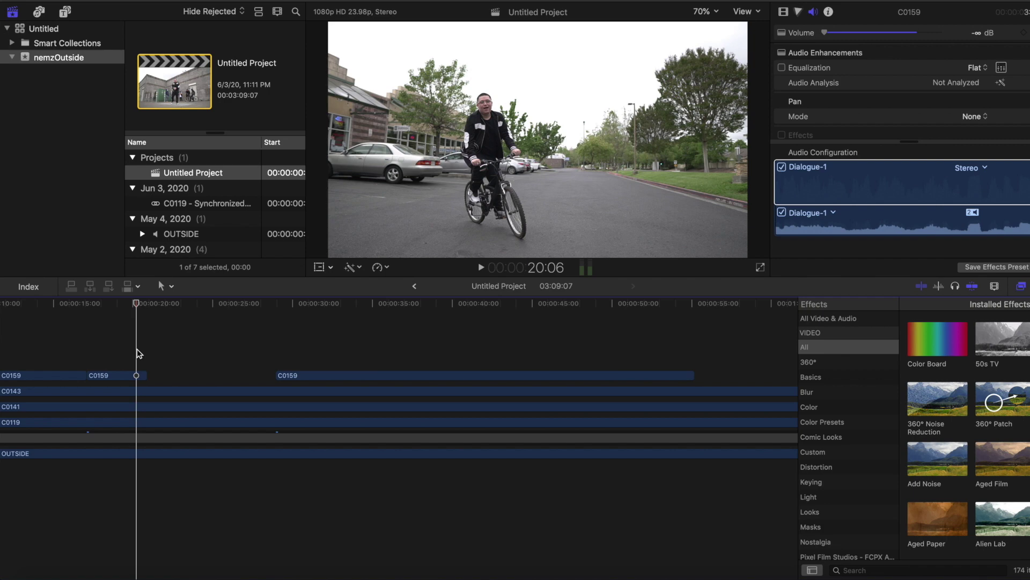
key(space)
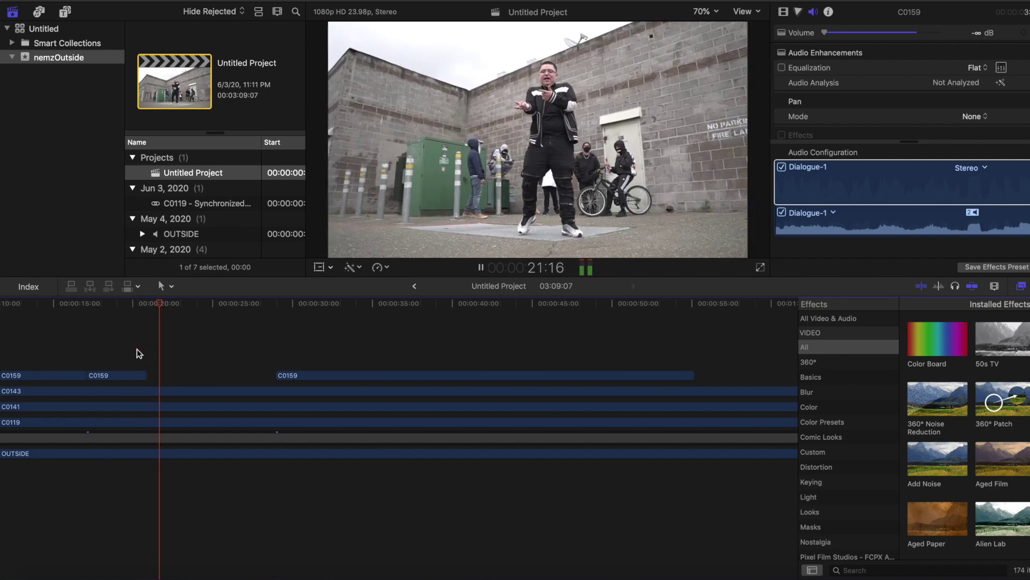
- Blade C0143 and trim its later piece's start right, leaving a gap around 22–25 seconds
key(space)
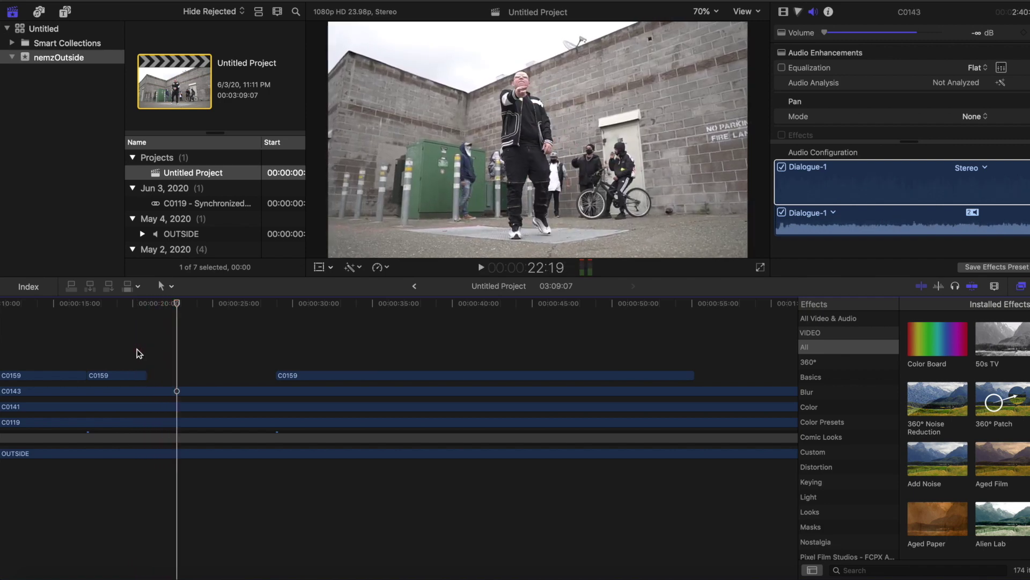
key(b)
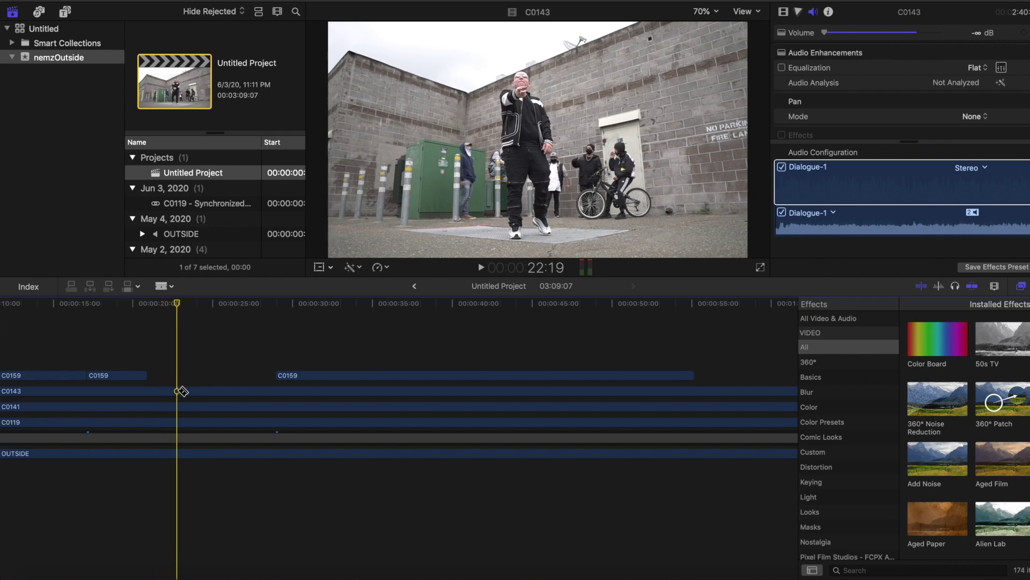
click(179, 391)
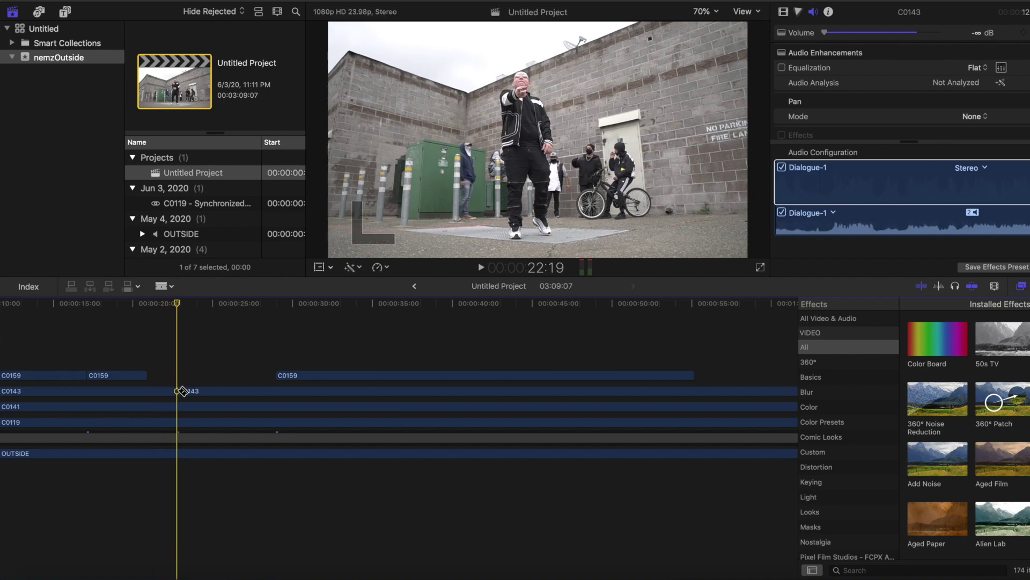
key(a)
click(179, 391)
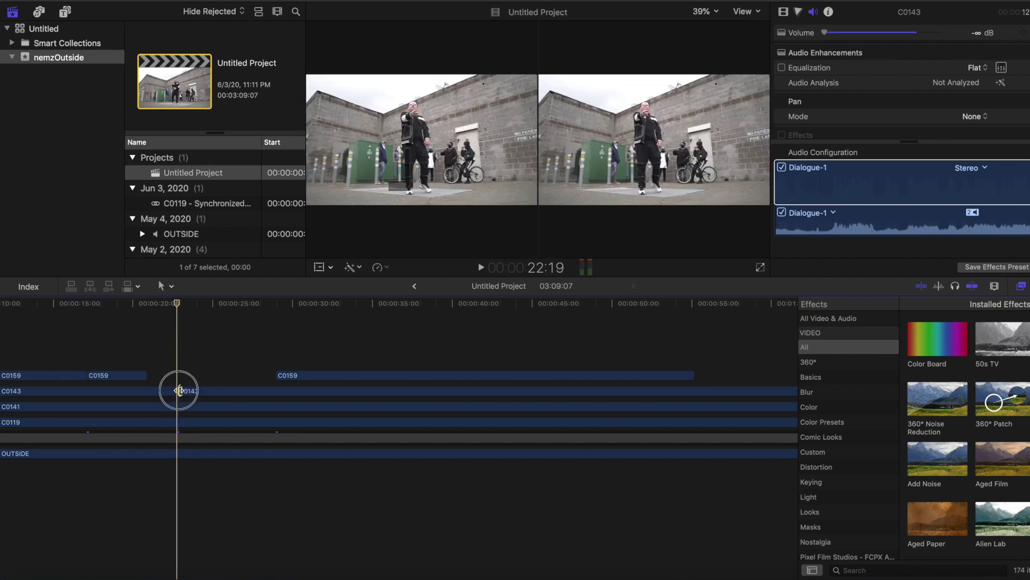
drag(178, 391, 230, 391)
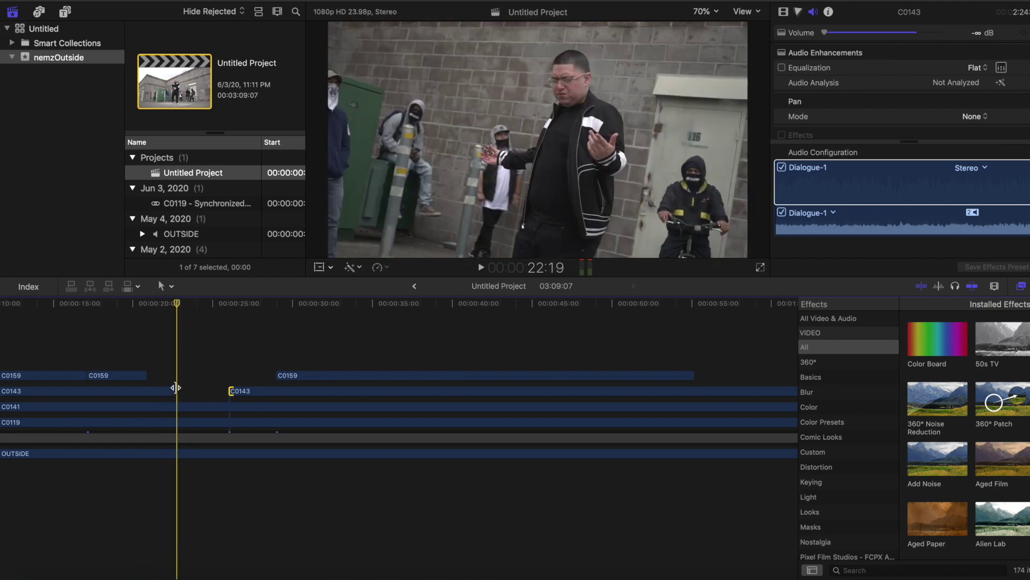
click(166, 363)
key(space)
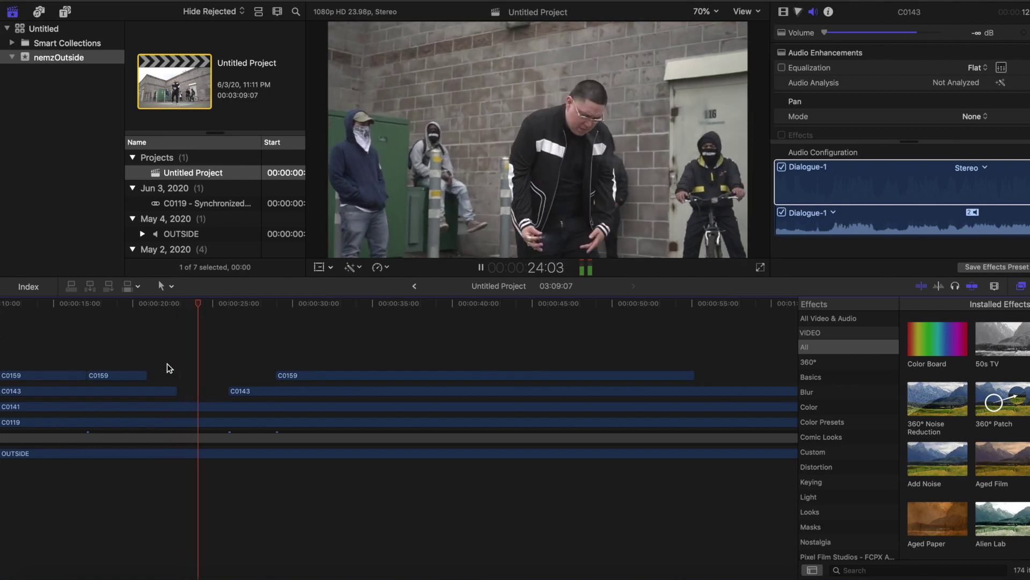
- Blade C0141 near 25 seconds and trim its later piece right, leaving a 25–28 second gap
key(space)
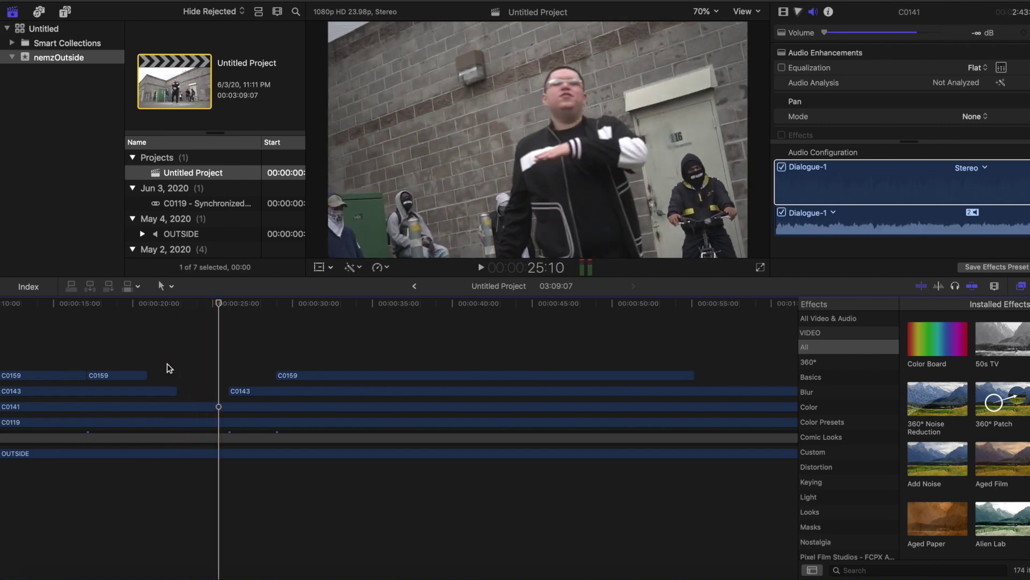
scroll(204, 385, up, 1)
scroll(204, 385, up, 2)
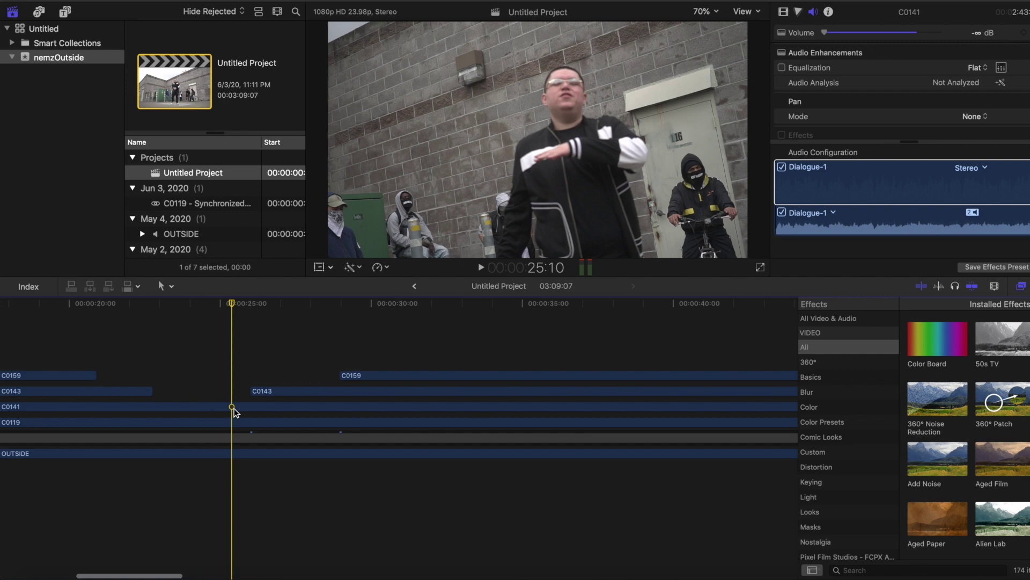
key(b)
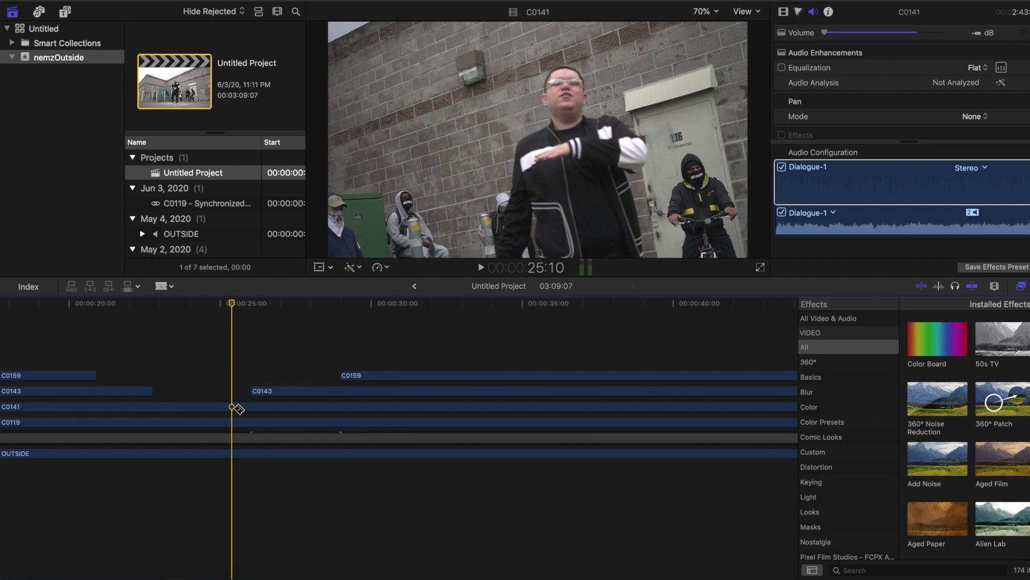
click(237, 407)
key(a)
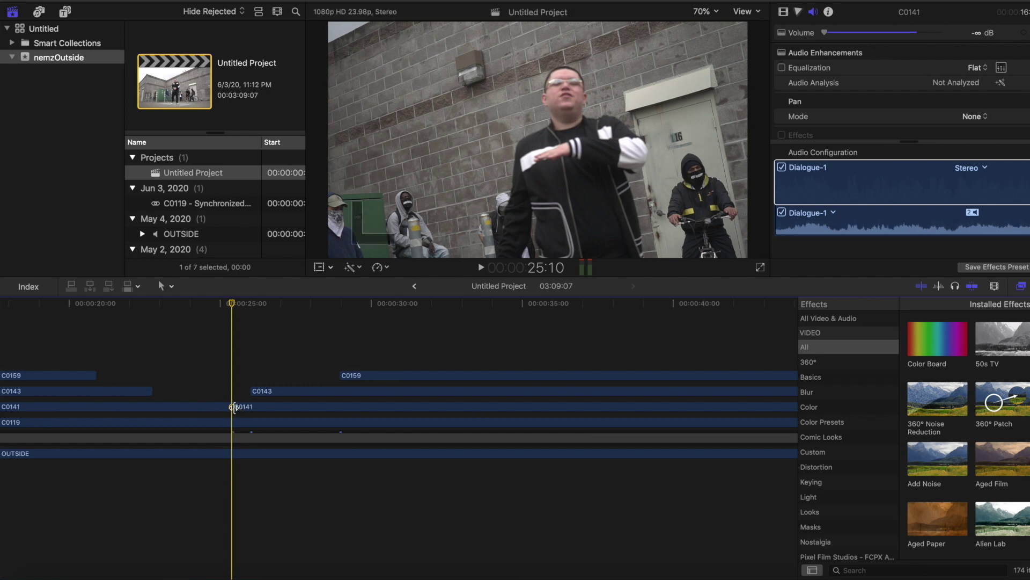
drag(234, 407, 290, 406)
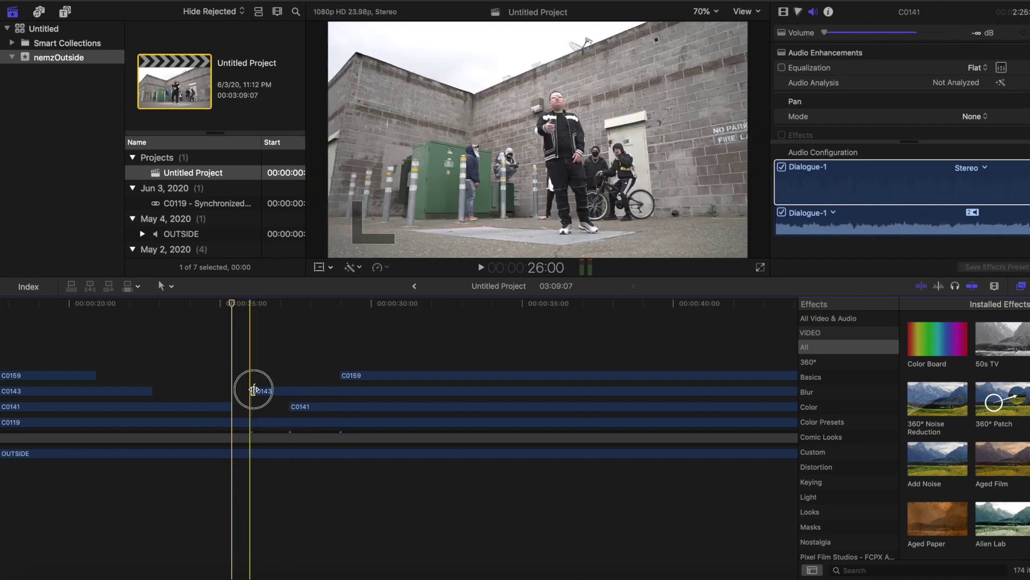
drag(309, 397, 324, 406)
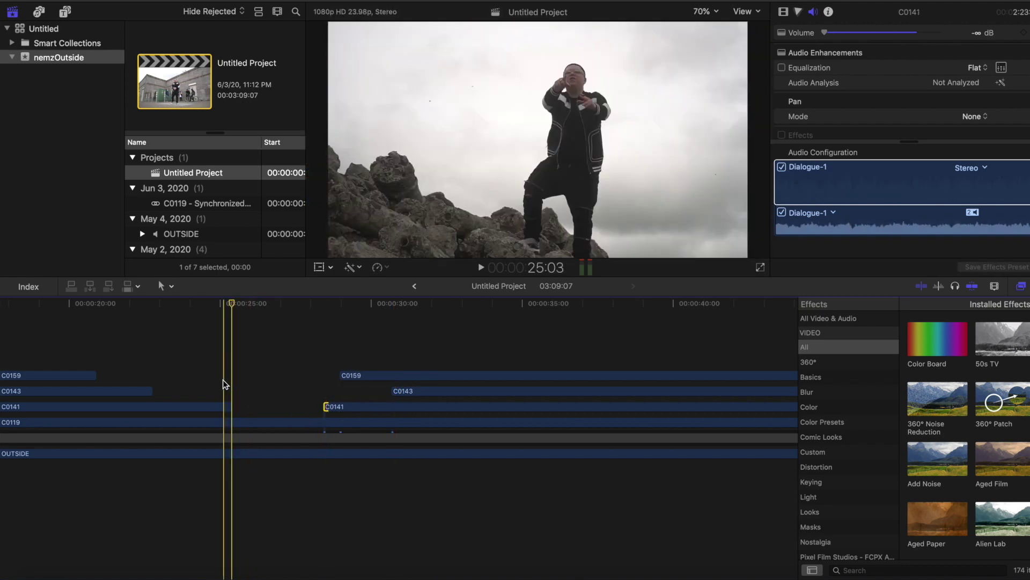
click(218, 375)
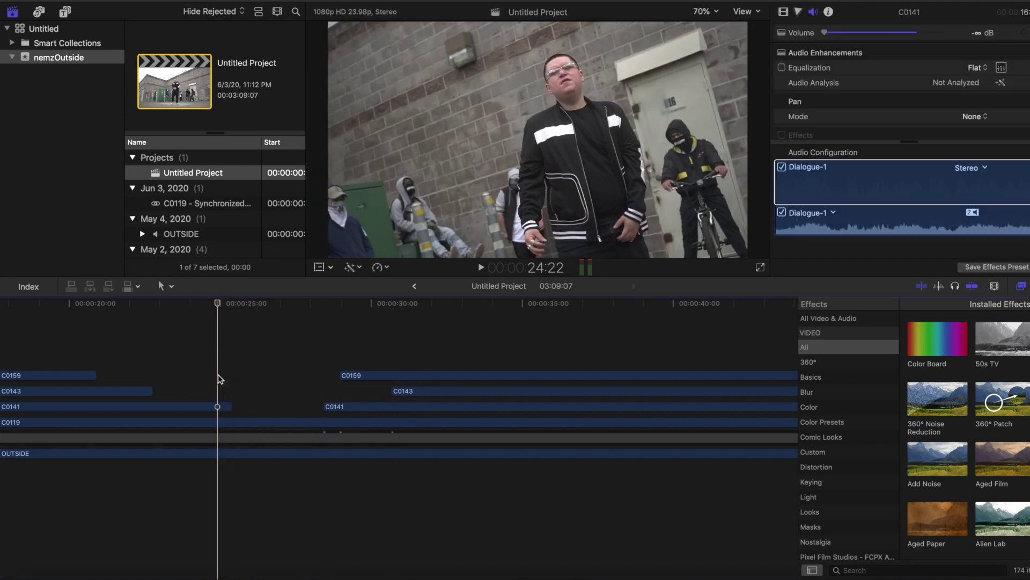
key(space)
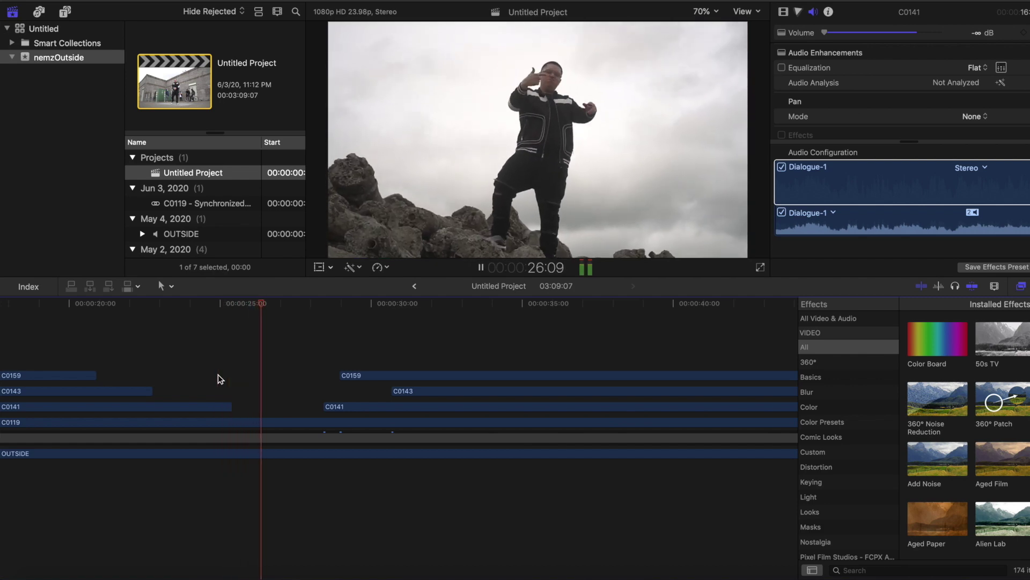
key(space)
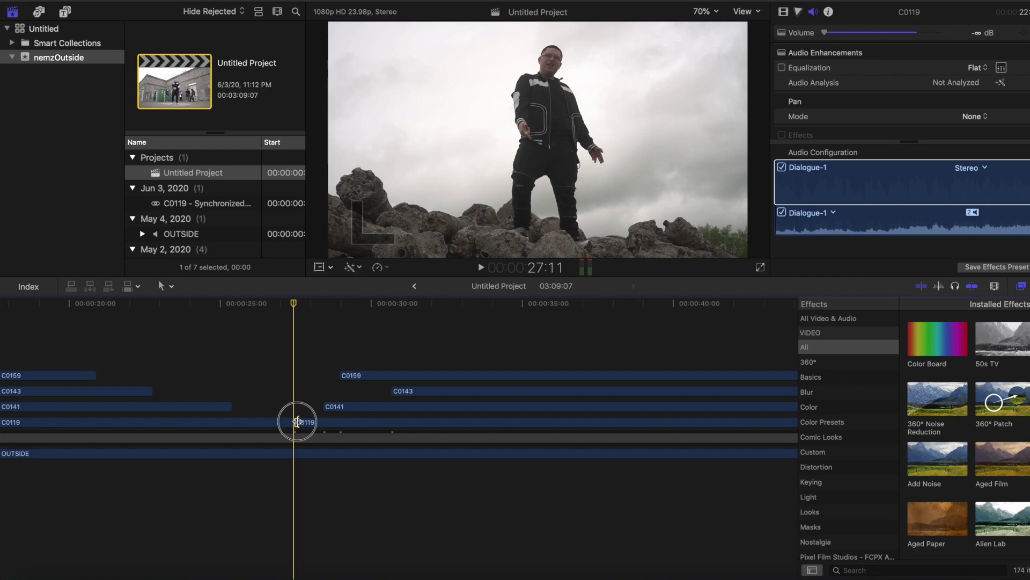
- Trim C0119's start right and extend C0159 earlier to cover the new gap
drag(294, 422, 407, 422)
drag(343, 375, 295, 376)
click(274, 307)
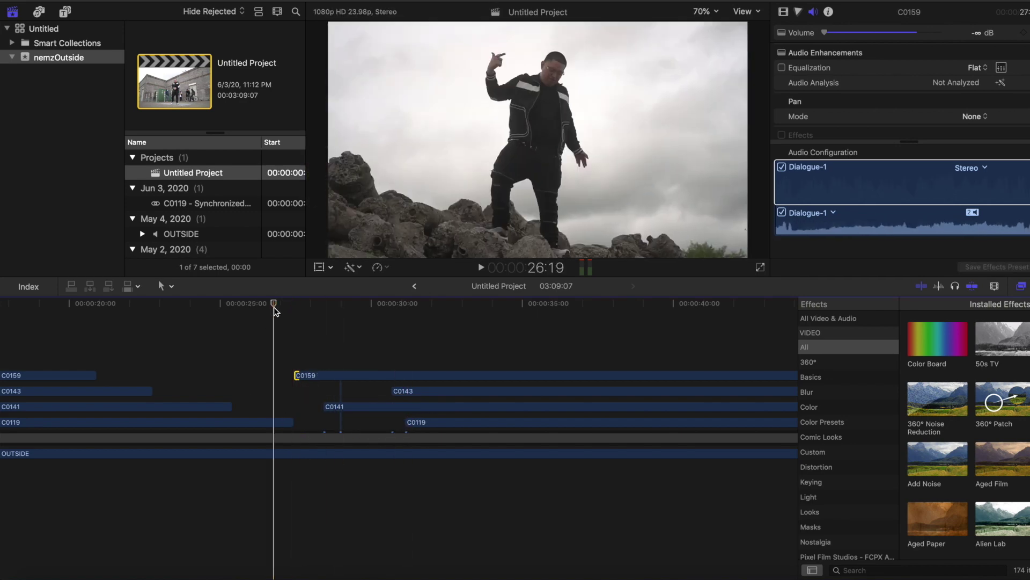
key(space)
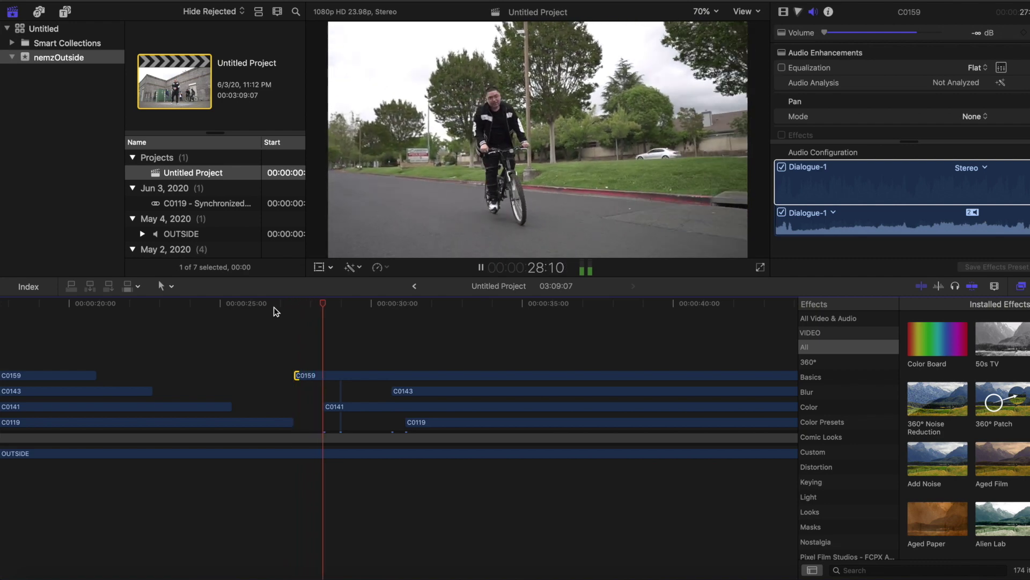
key(space)
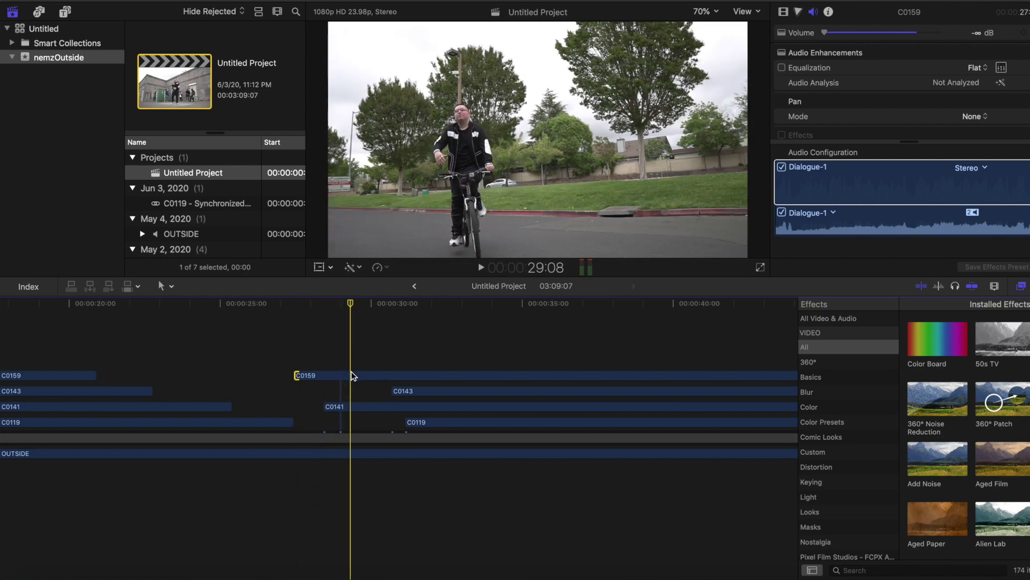
- Split C0159, start its later piece later, and extend C0143 earlier to meet the cut
click(354, 375)
drag(354, 374, 453, 375)
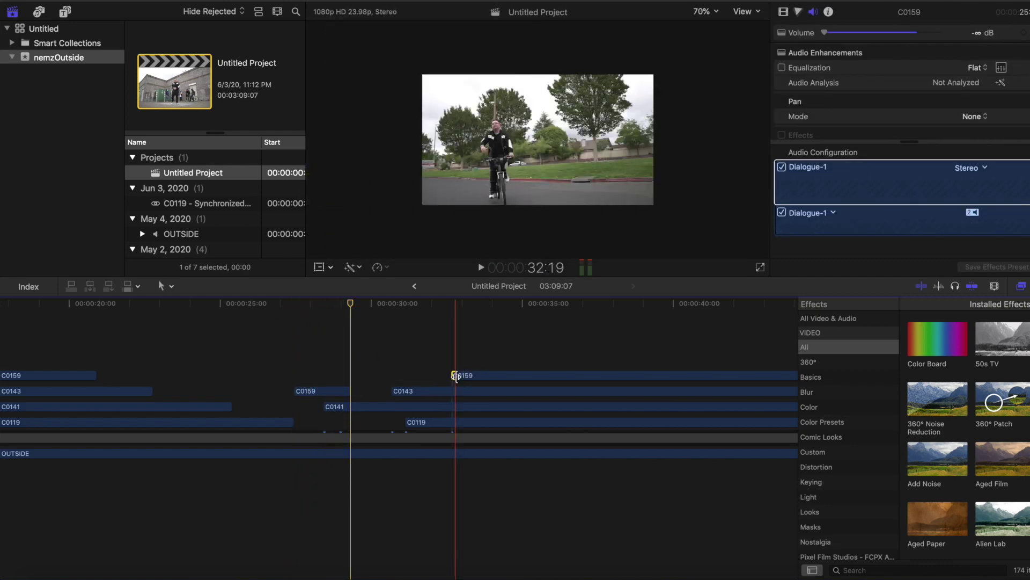
drag(396, 391, 356, 391)
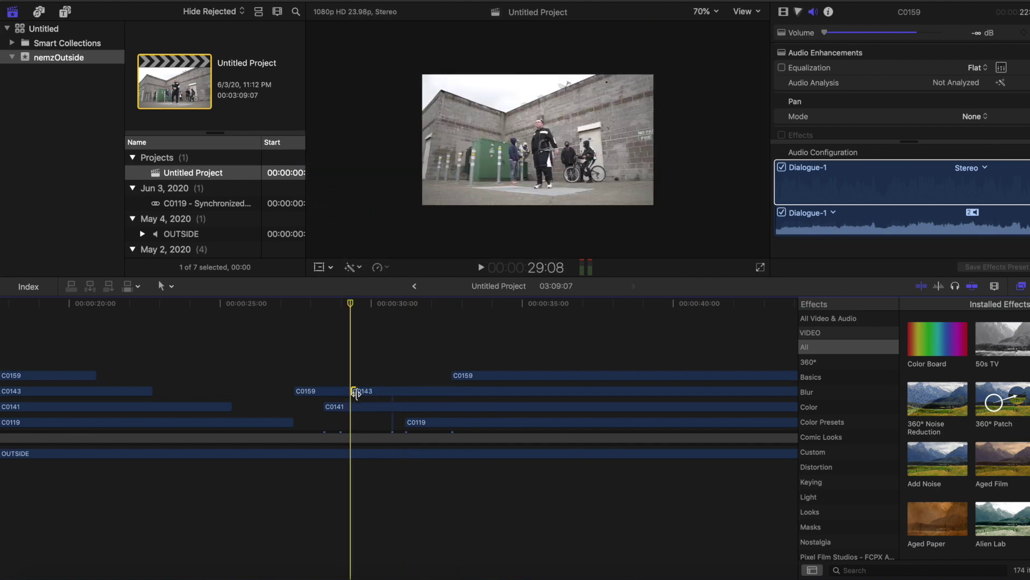
key(space)
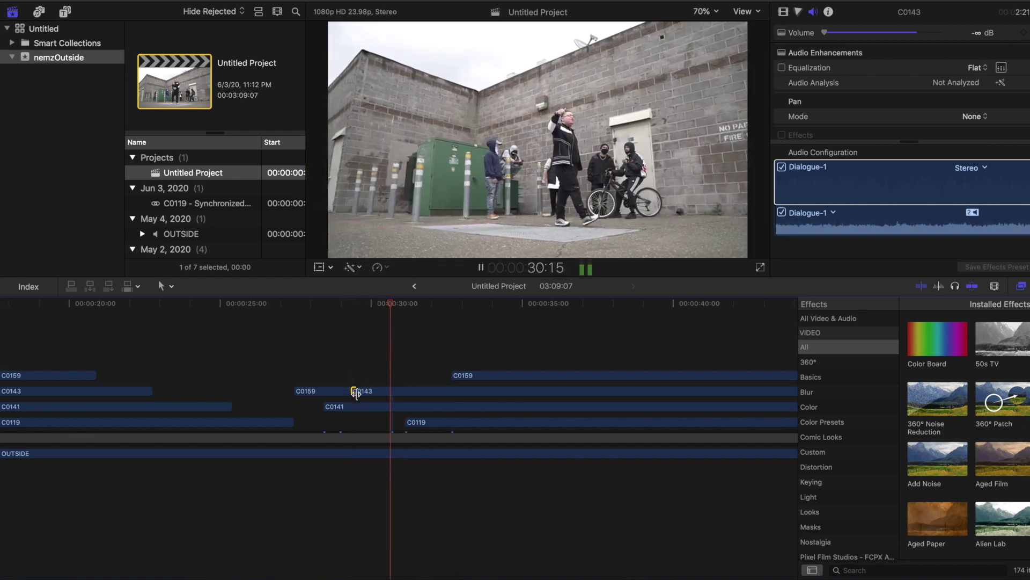
key(space)
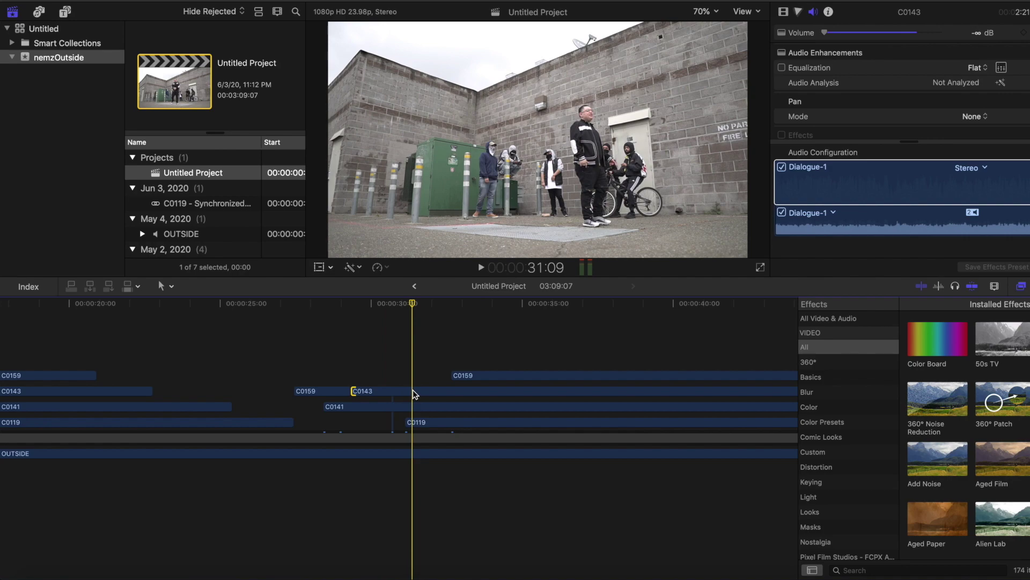
- Split C0143 and start its later piece near 35 seconds, leaving a 31–35 second gap
key(super+b)
click(425, 391)
drag(425, 391, 540, 391)
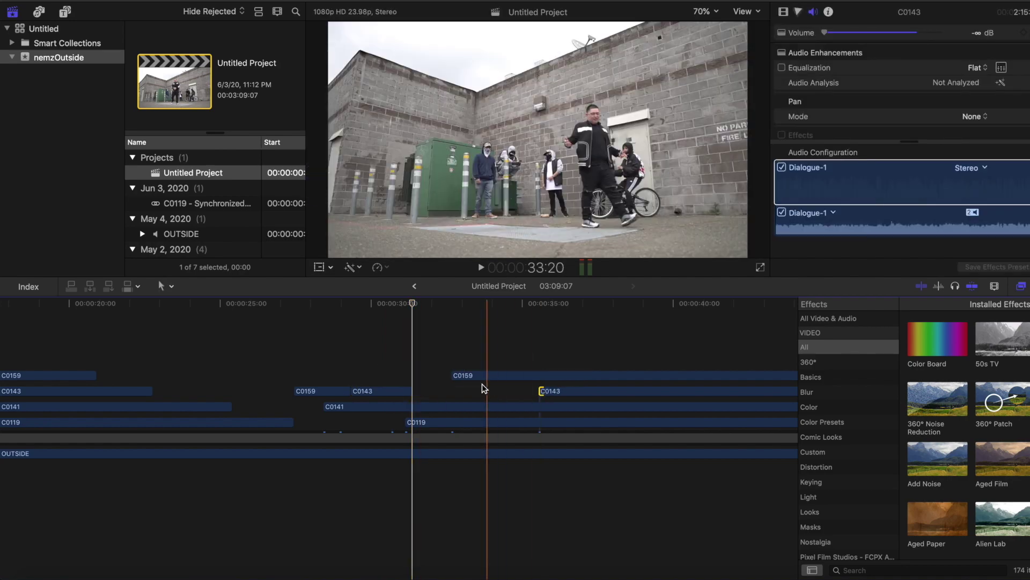
click(387, 325)
key(space)
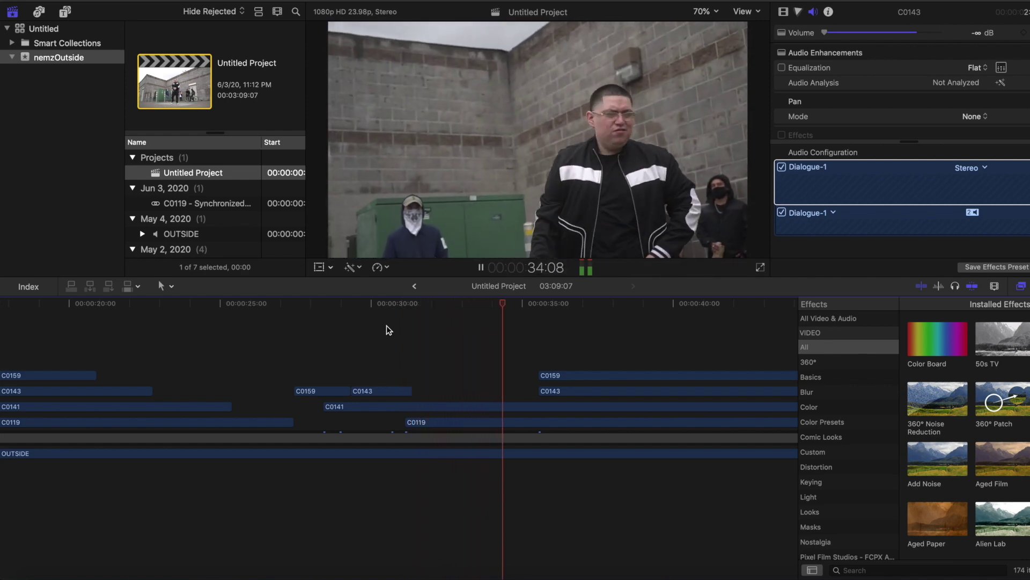
key(space)
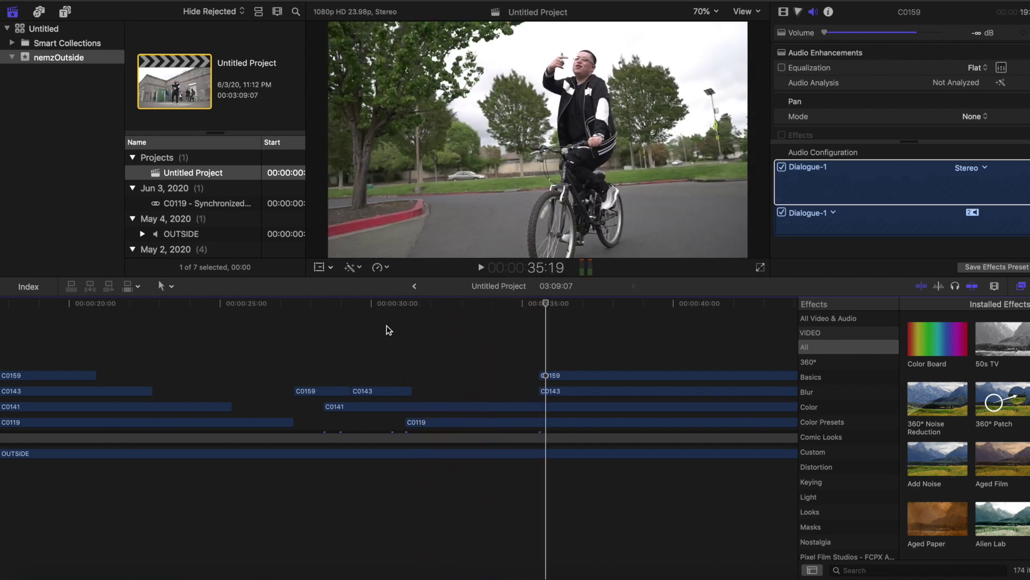
key(space)
key(super+minus)
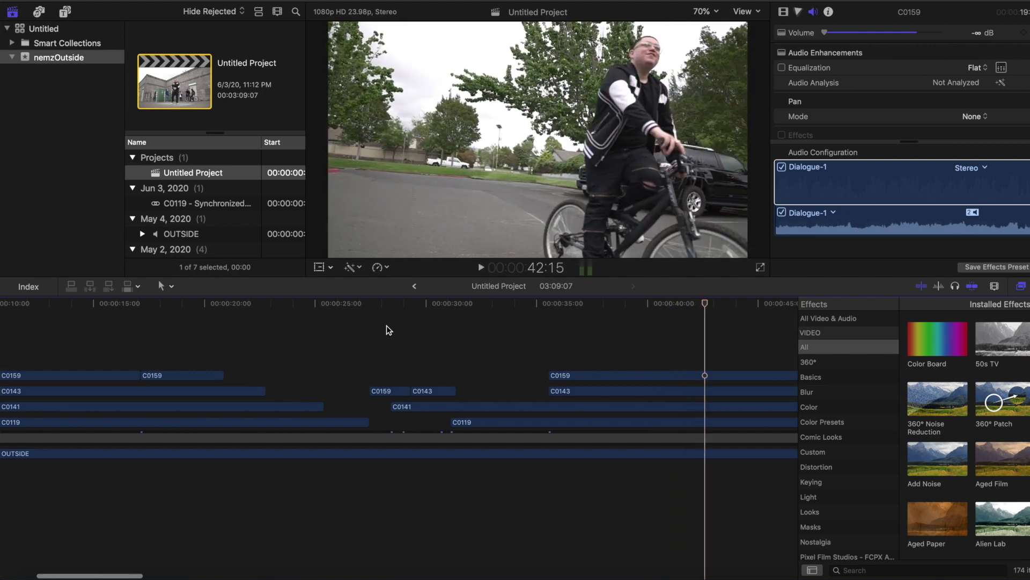
key(space)
key(super+minus)
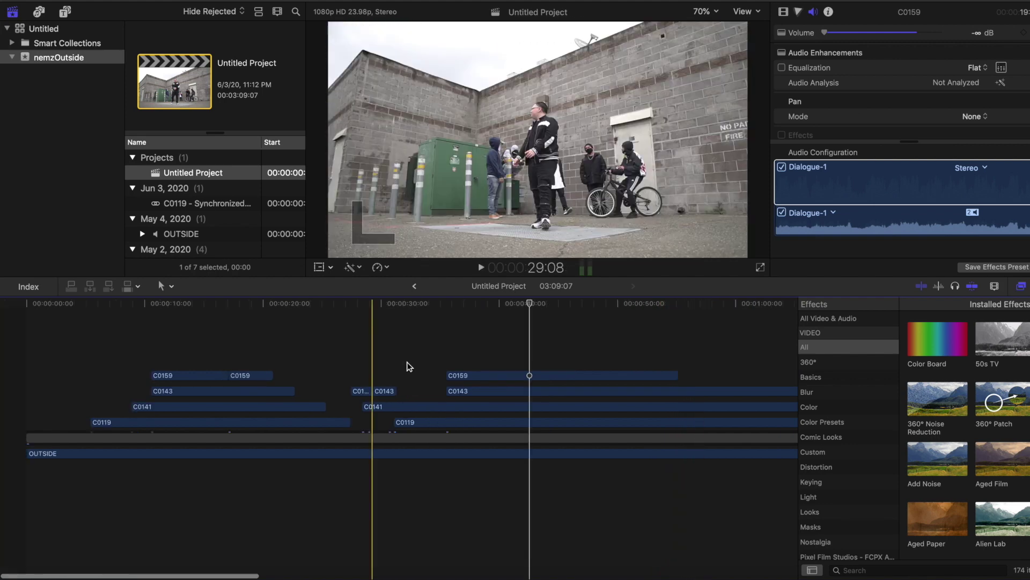